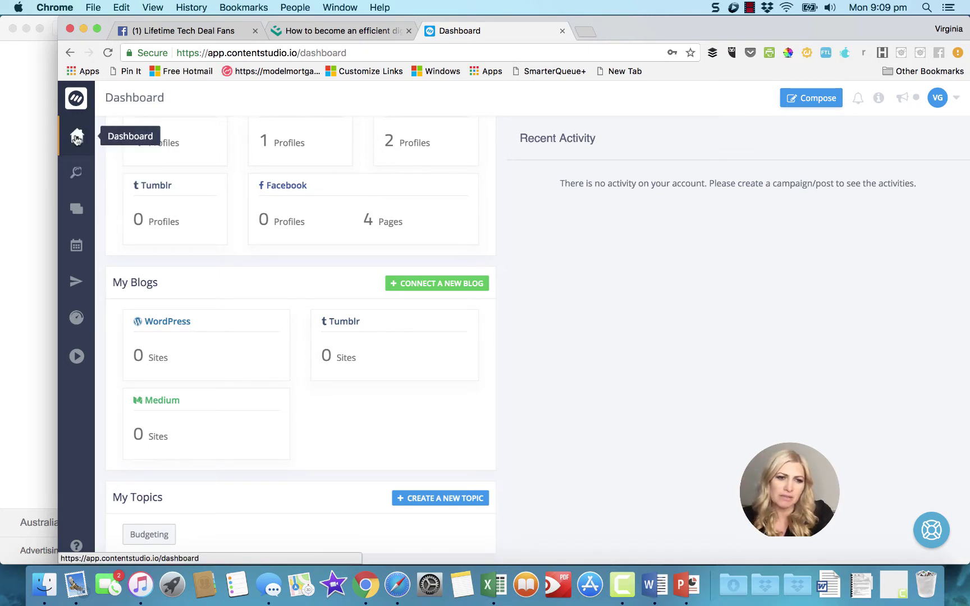
Step: Start a new Discovery topic and enter the label 'Make Money Online'
scroll(365, 193, "up", 2)
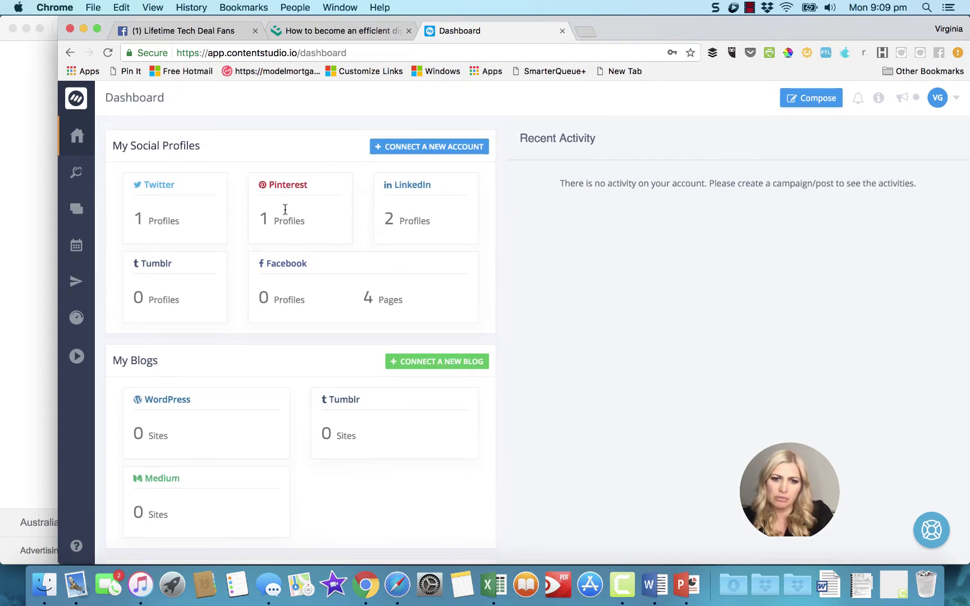
scroll(387, 265, "down", 2)
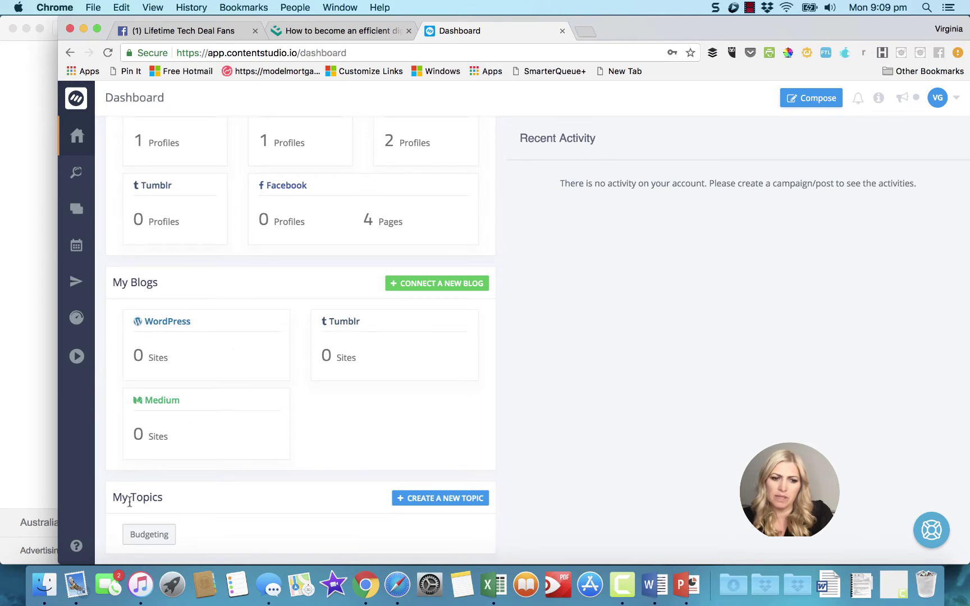
left_click(400, 500)
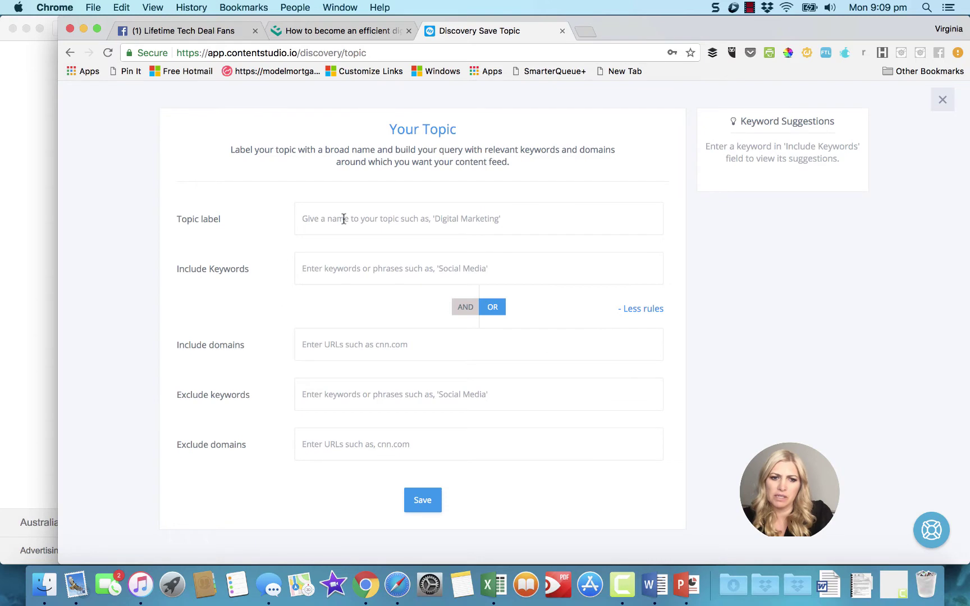
left_click(344, 219)
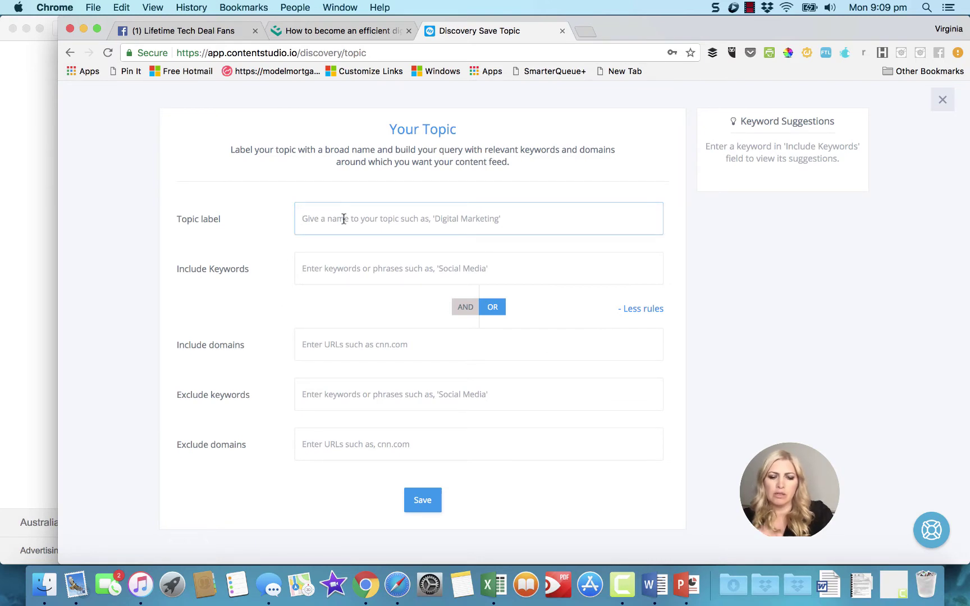
type("Make Money Online")
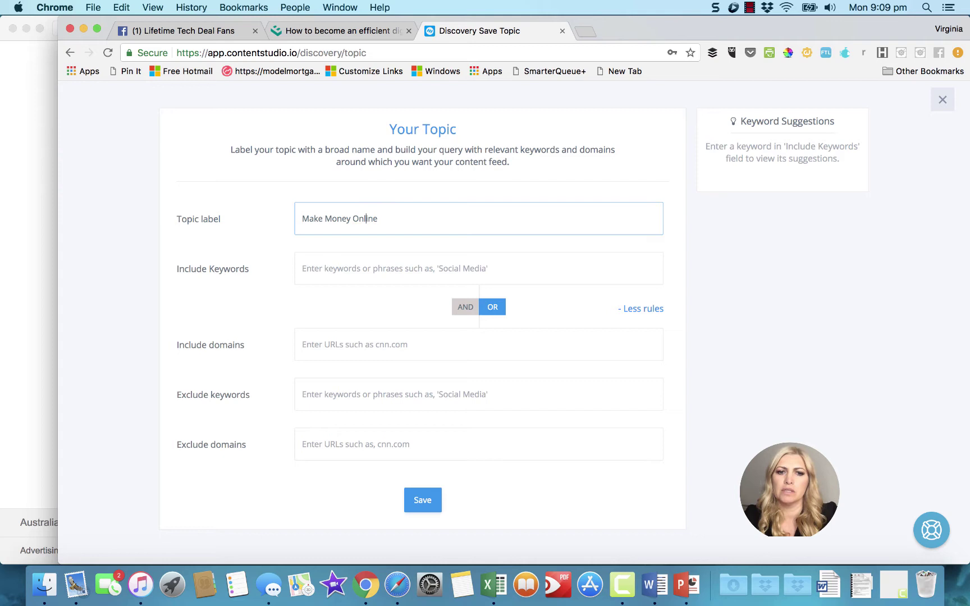
Step: Add 'make money online' as an included keyword and save the topic
left_click(322, 262)
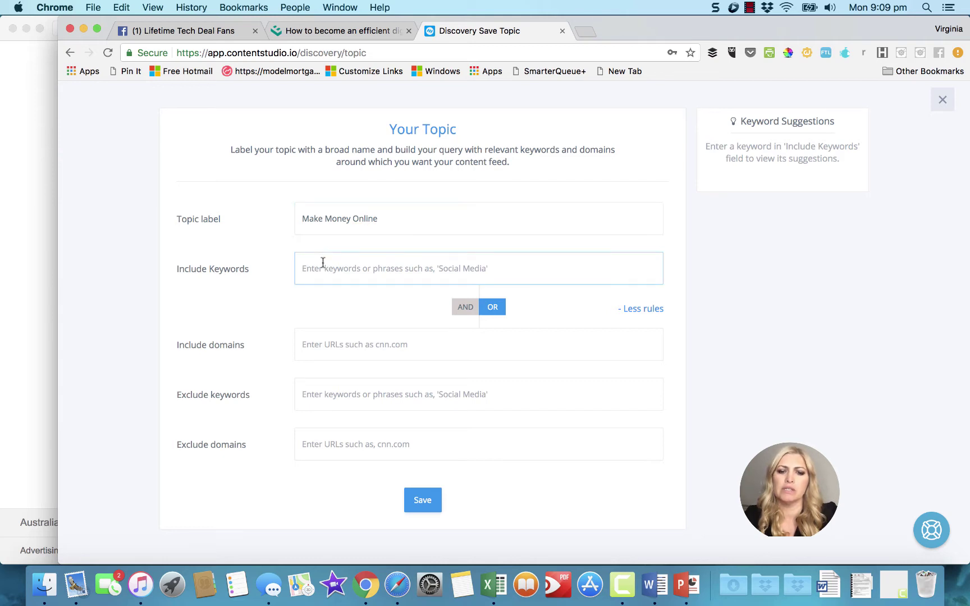
type("ma")
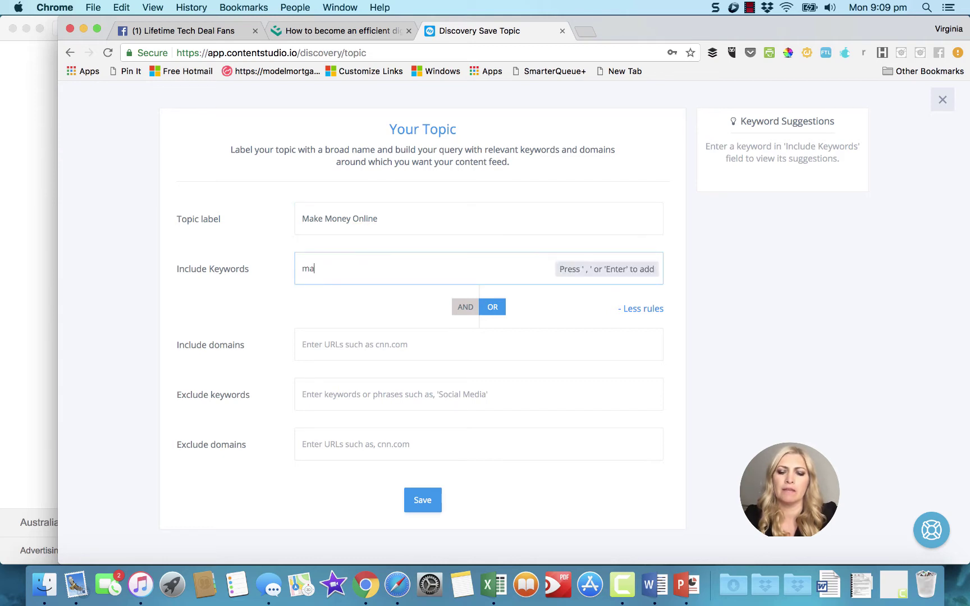
type("ke m")
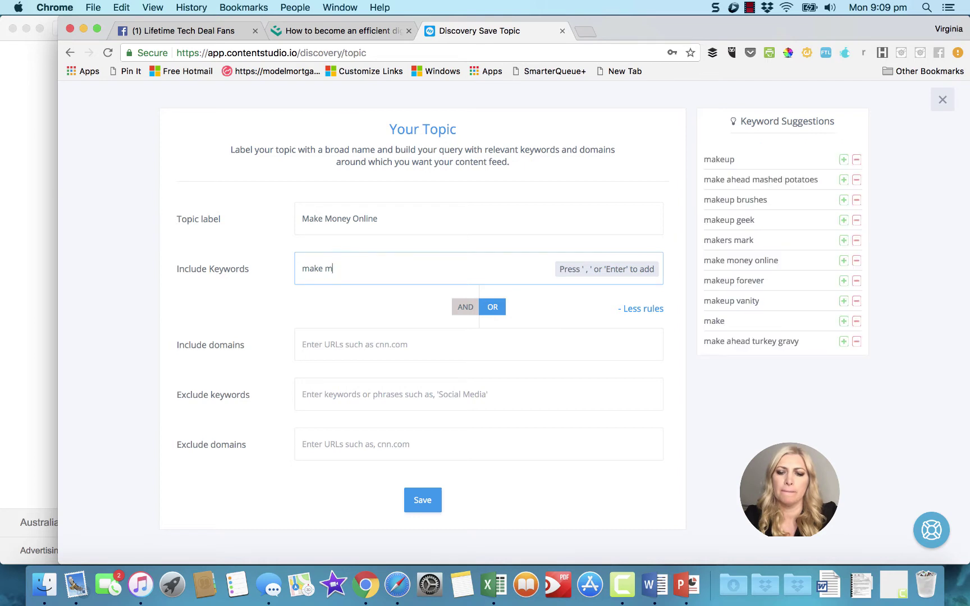
type("oney onl")
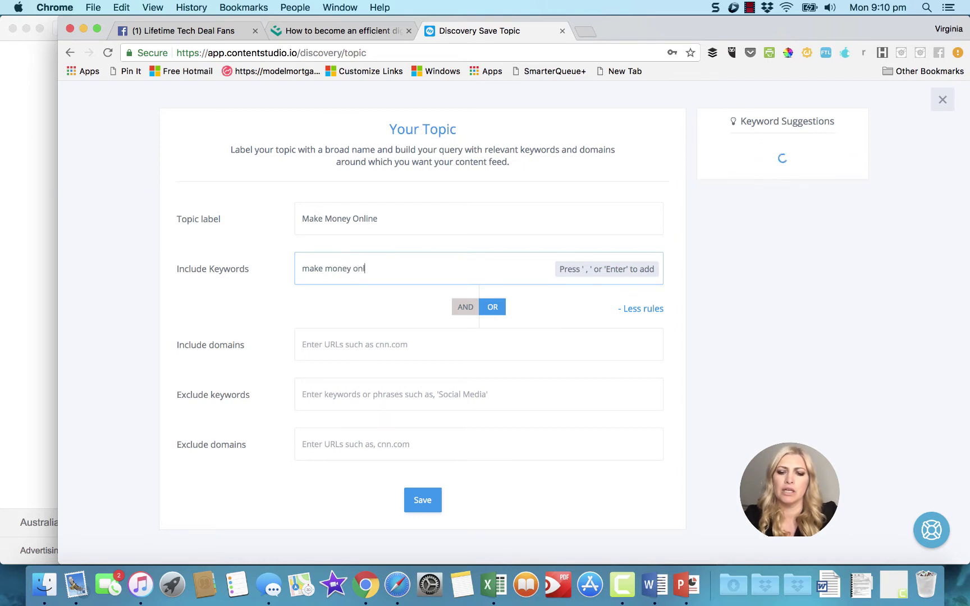
type("ine")
key("Return")
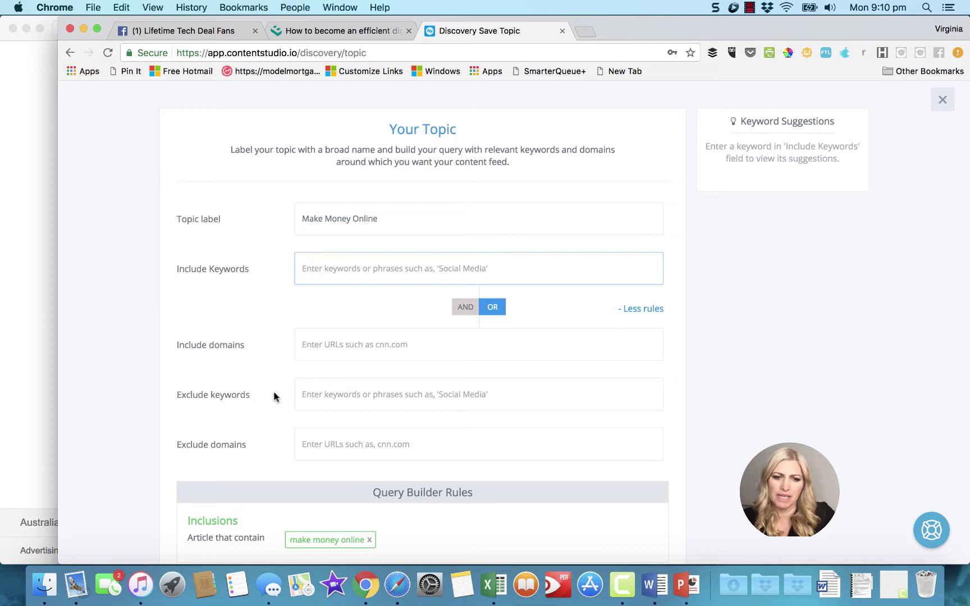
scroll(370, 478, "down", 3)
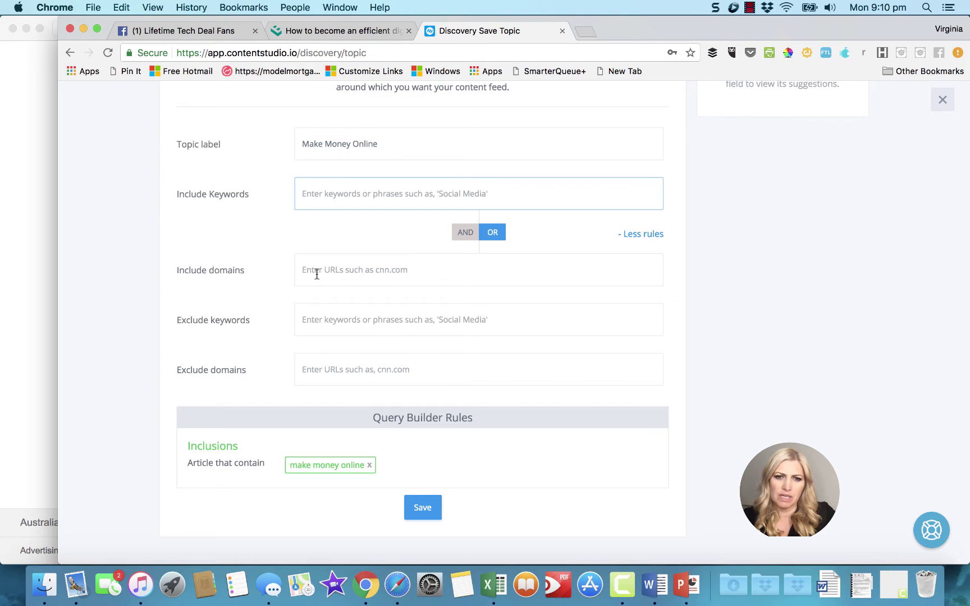
scroll(316, 273, "up", 3)
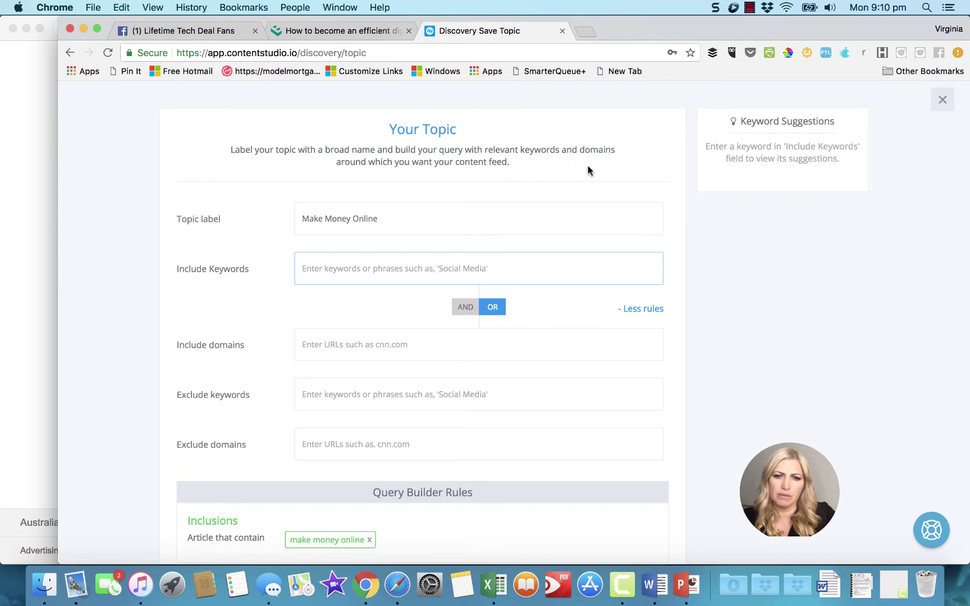
scroll(511, 287, "down", 1)
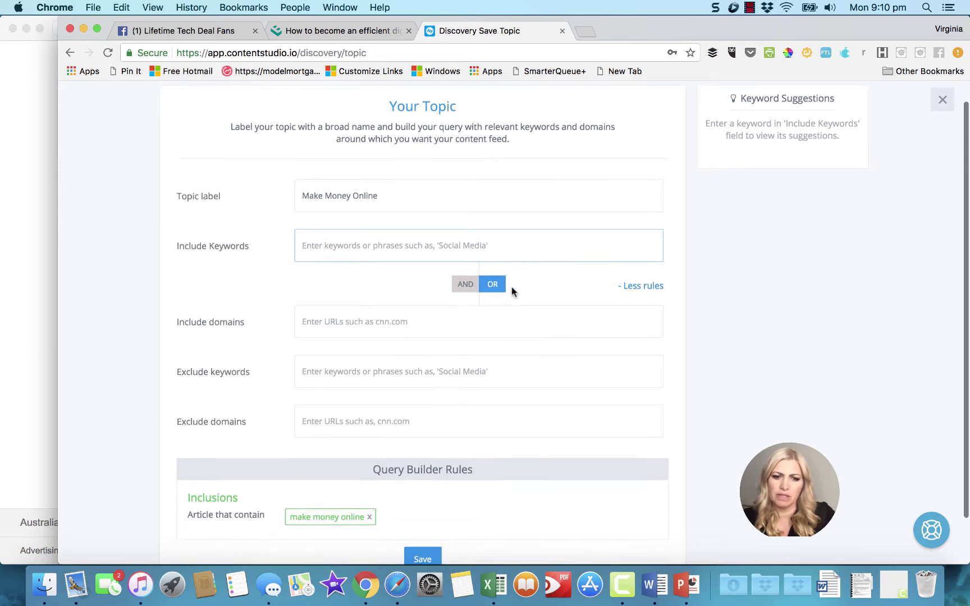
scroll(494, 314, "down", 2)
left_click(420, 507)
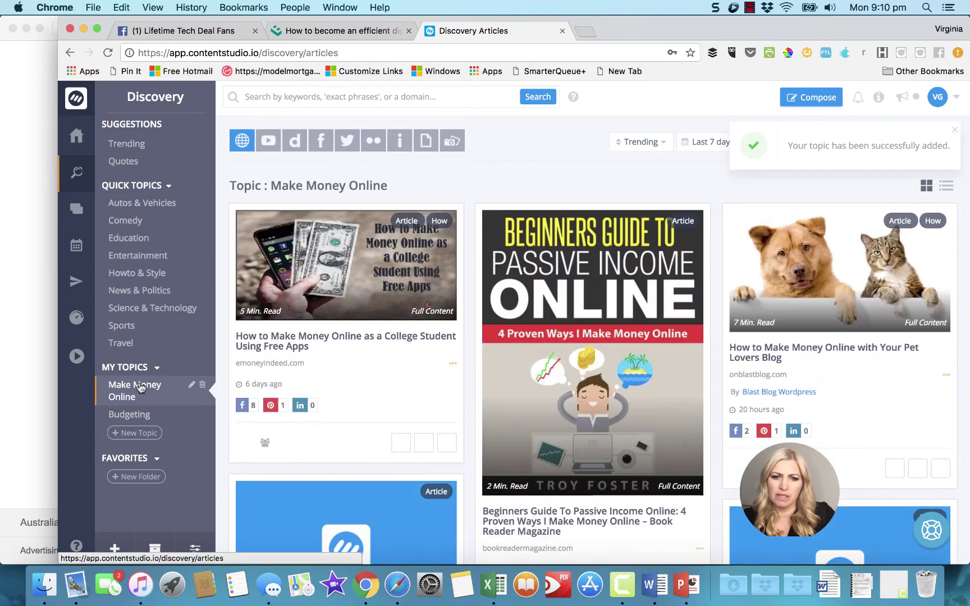
Step: Review the Make Money Online articles, then switch the topic to YouTube video results
scroll(534, 374, "down", 6)
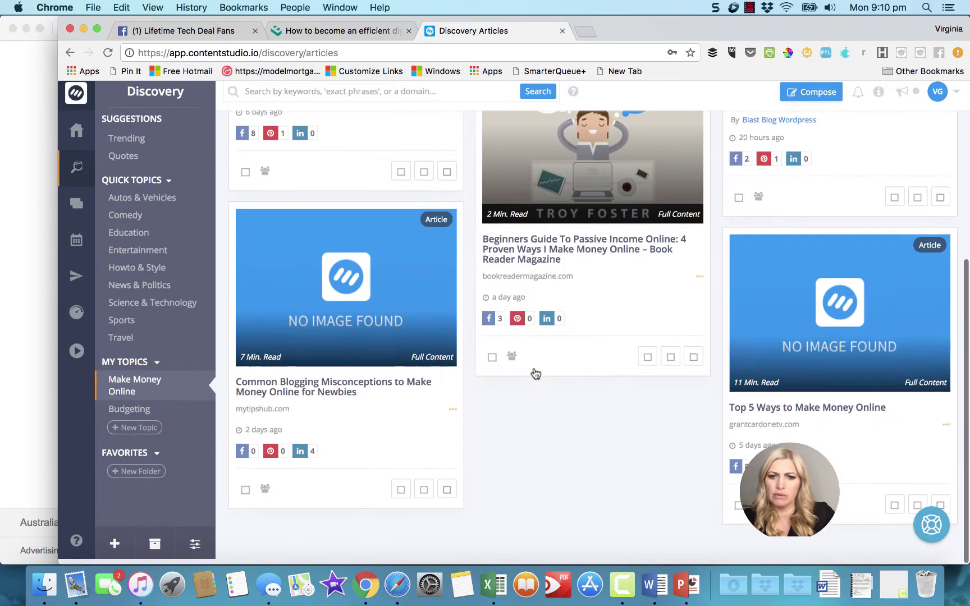
scroll(535, 372, "up", 5)
scroll(535, 372, "up", 1)
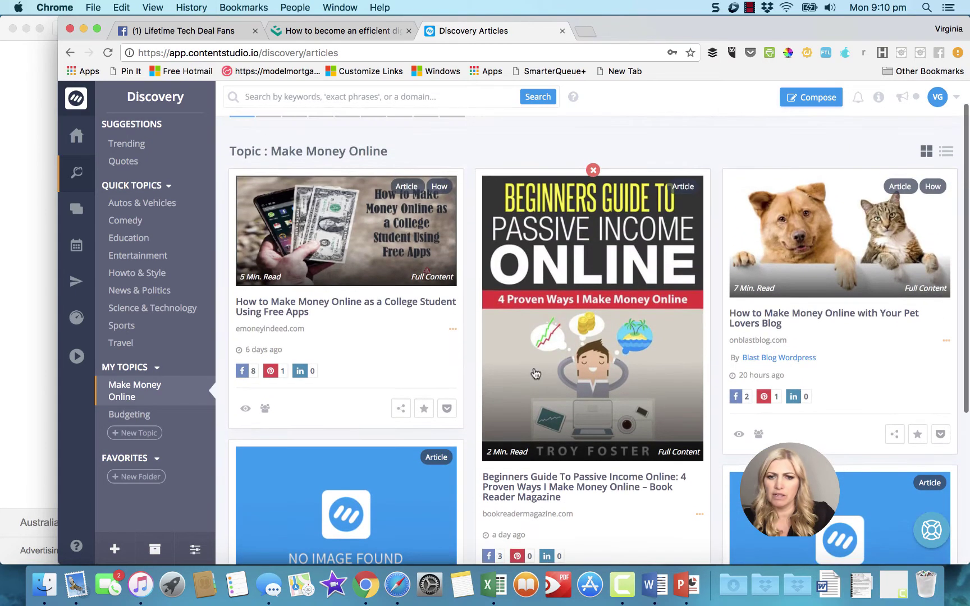
scroll(642, 282, "up", 1)
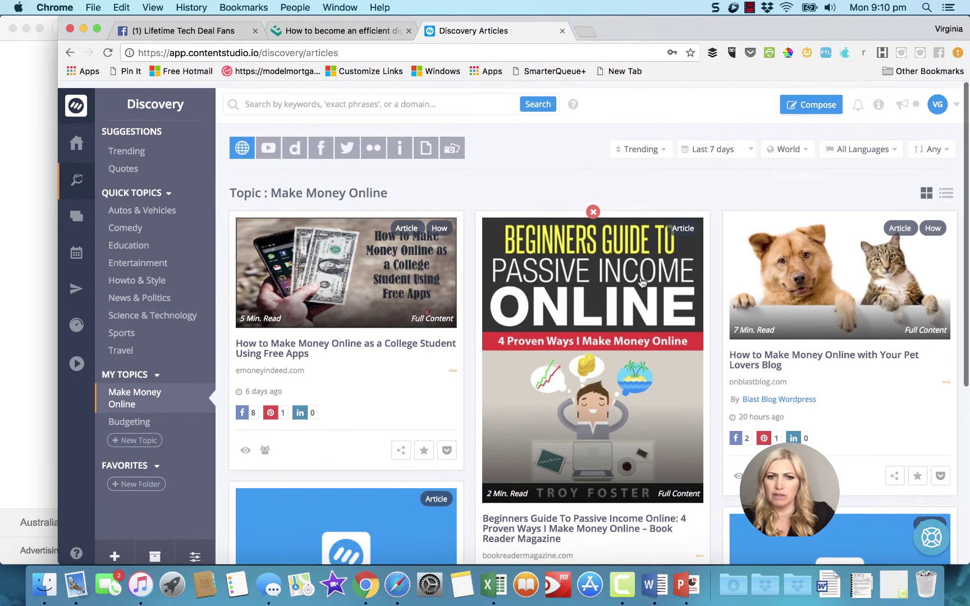
left_click(270, 142)
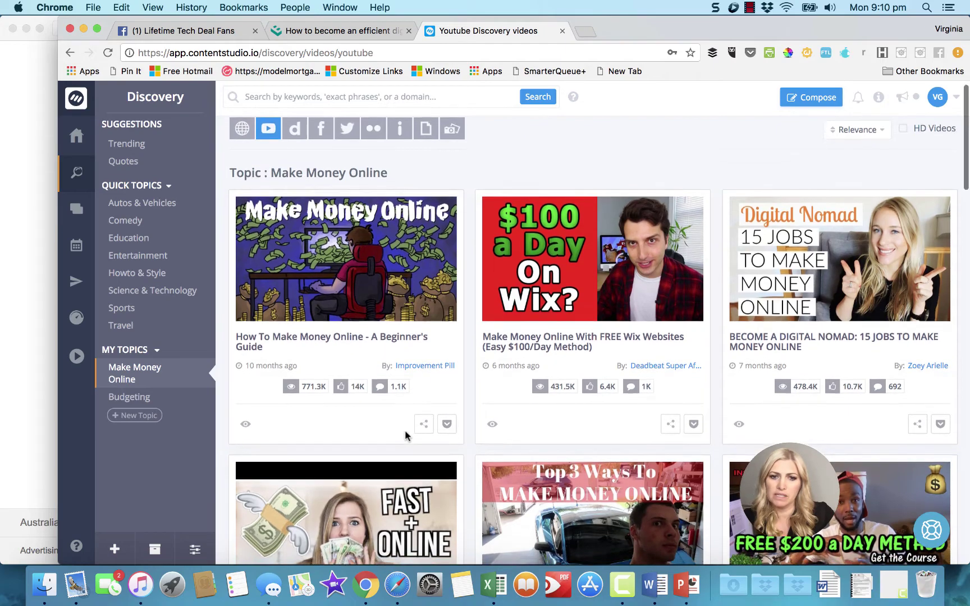
scroll(421, 449, "down", 5)
scroll(407, 435, "up", 3)
scroll(407, 393, "up", 2)
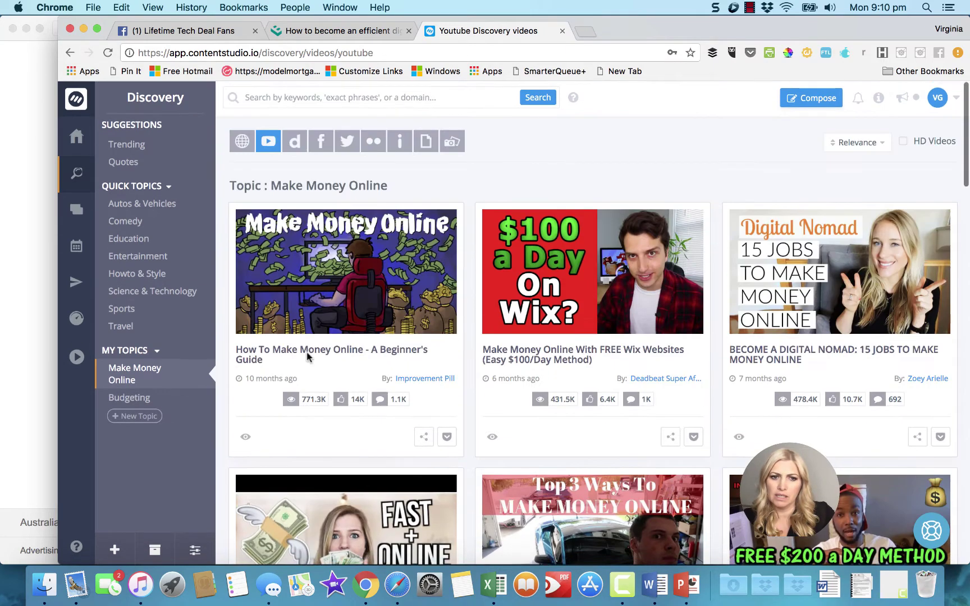
Step: Cycle through Dailymotion and Facebook results, then trending Twitter and Flickr content
left_click(292, 140)
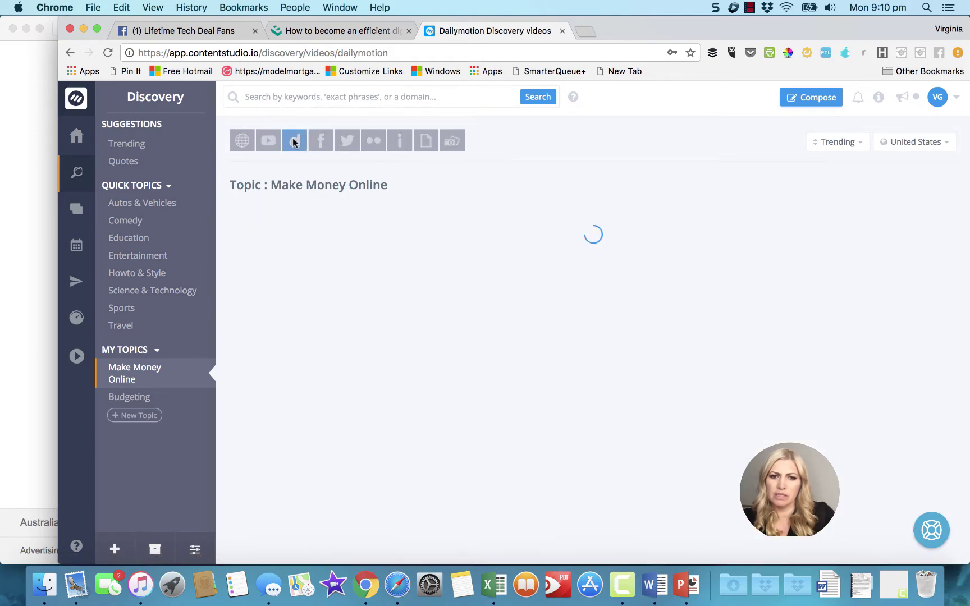
left_click(324, 143)
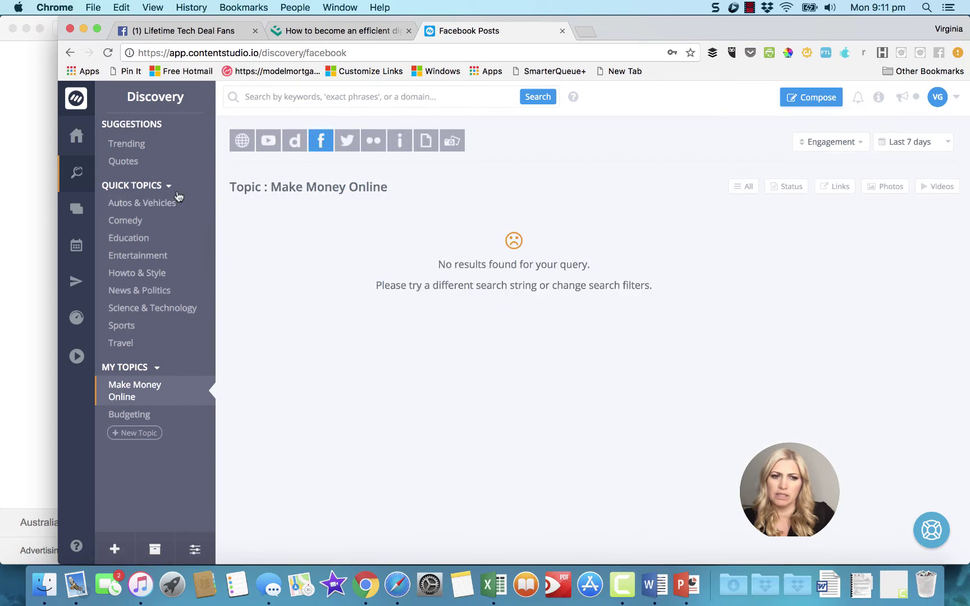
left_click(128, 145)
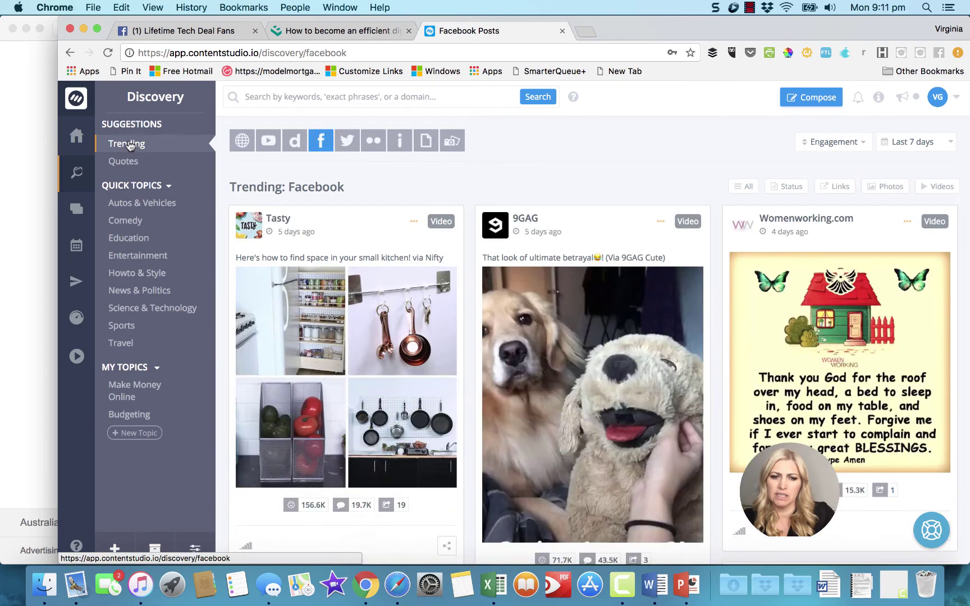
left_click(346, 142)
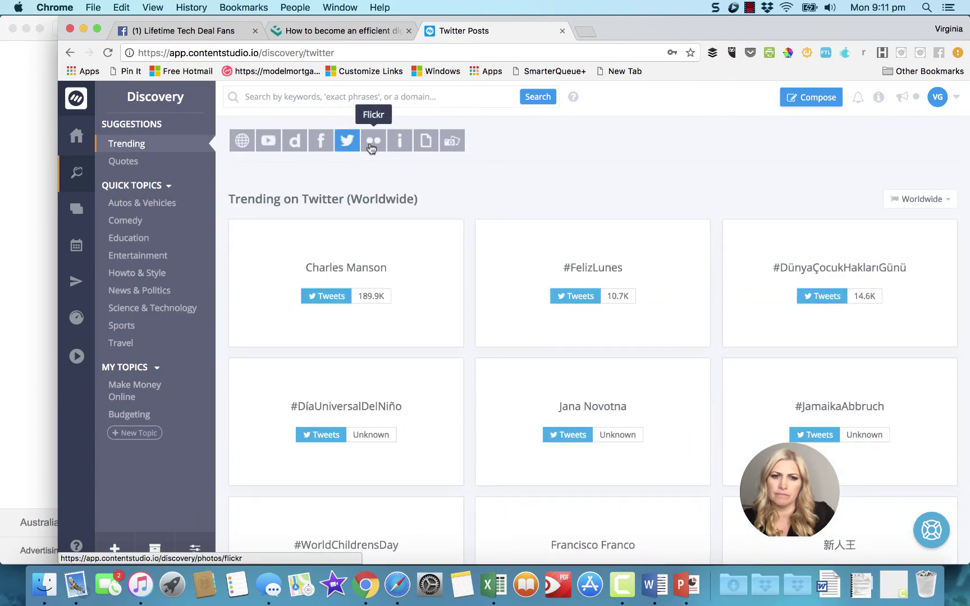
left_click(371, 147)
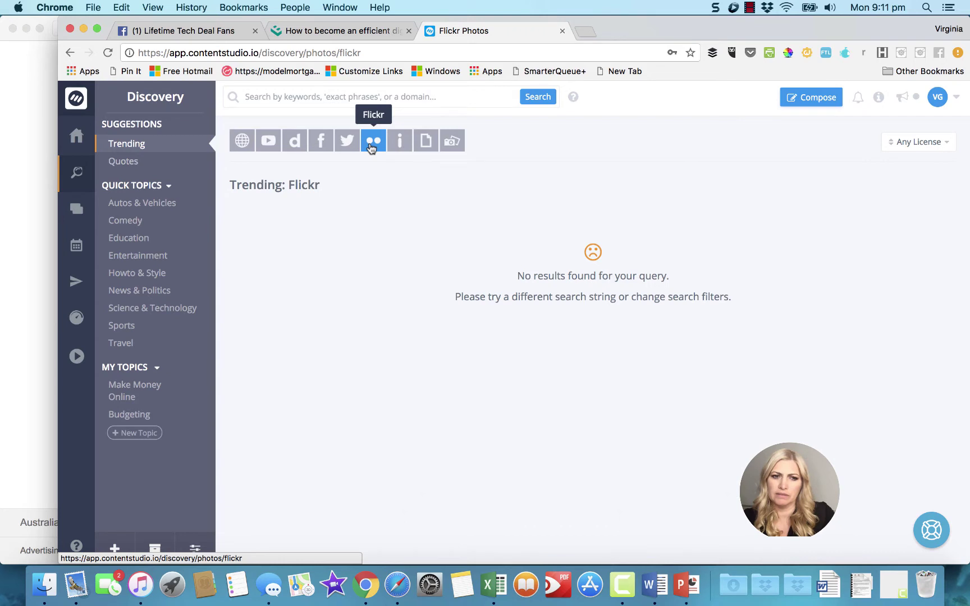
left_click_drag(165, 145, 135, 206)
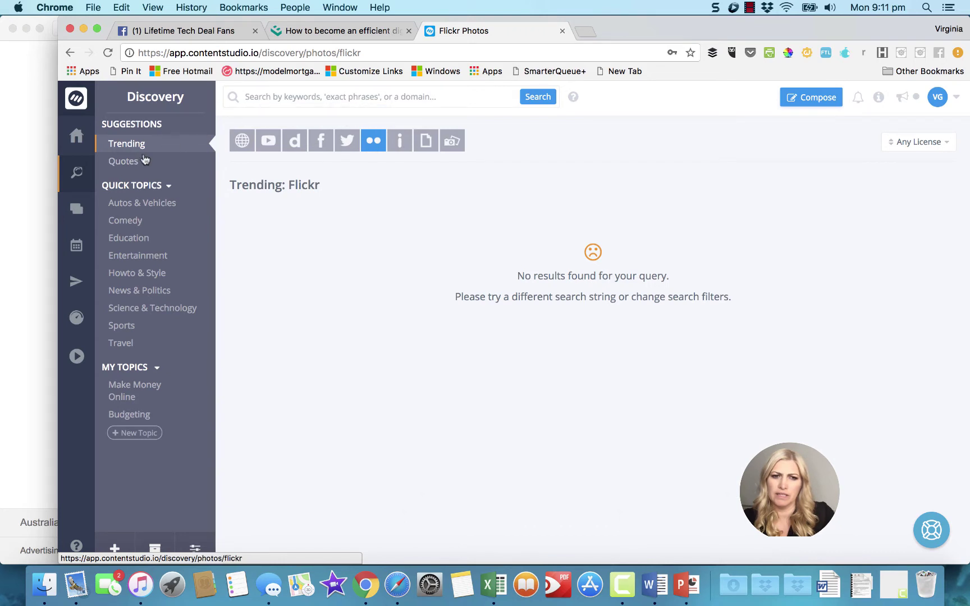
left_click_drag(130, 251, 136, 408)
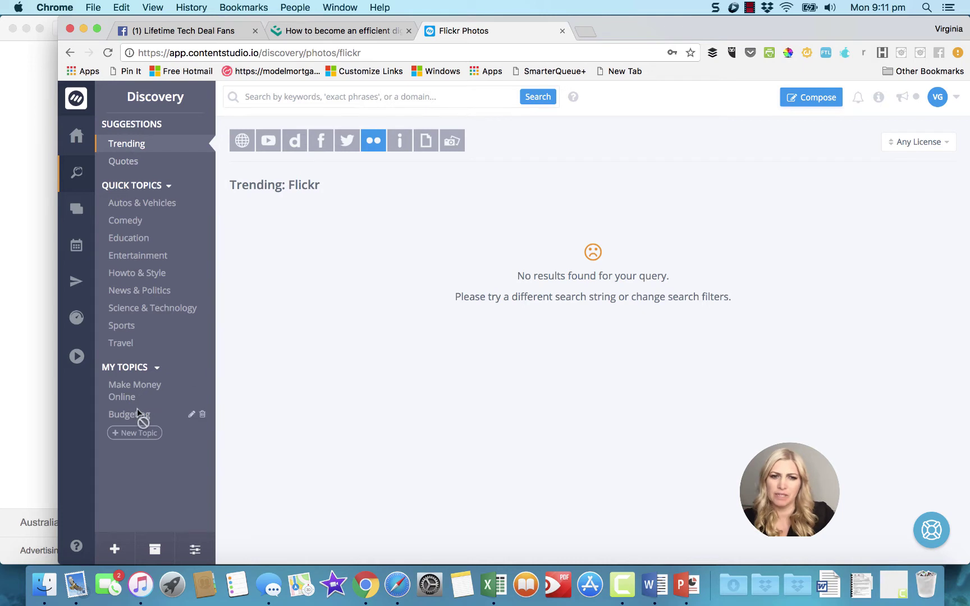
left_click_drag(137, 409, 137, 416)
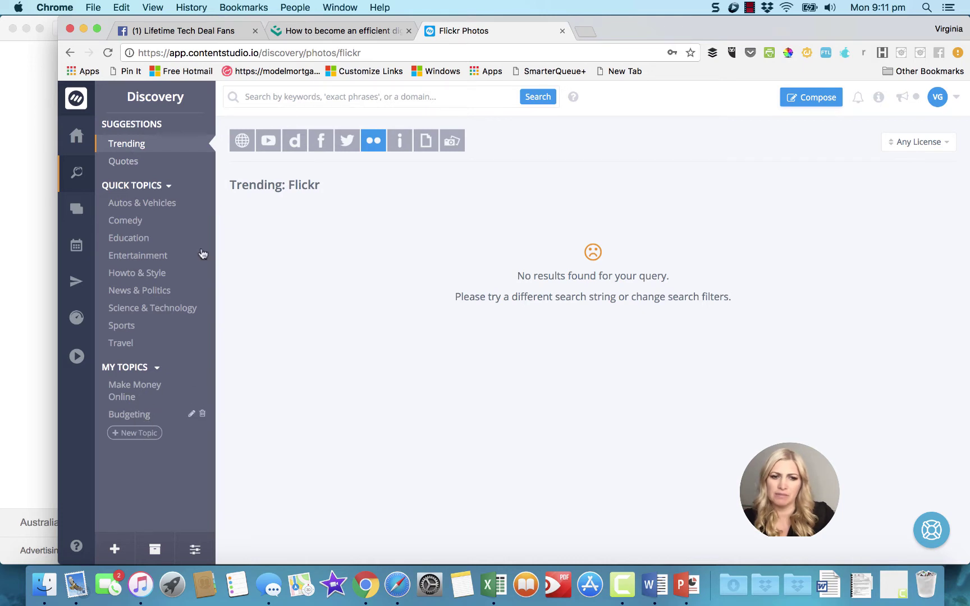
Step: Search Discovery for 'budgeting'
left_click(290, 96)
type("bud")
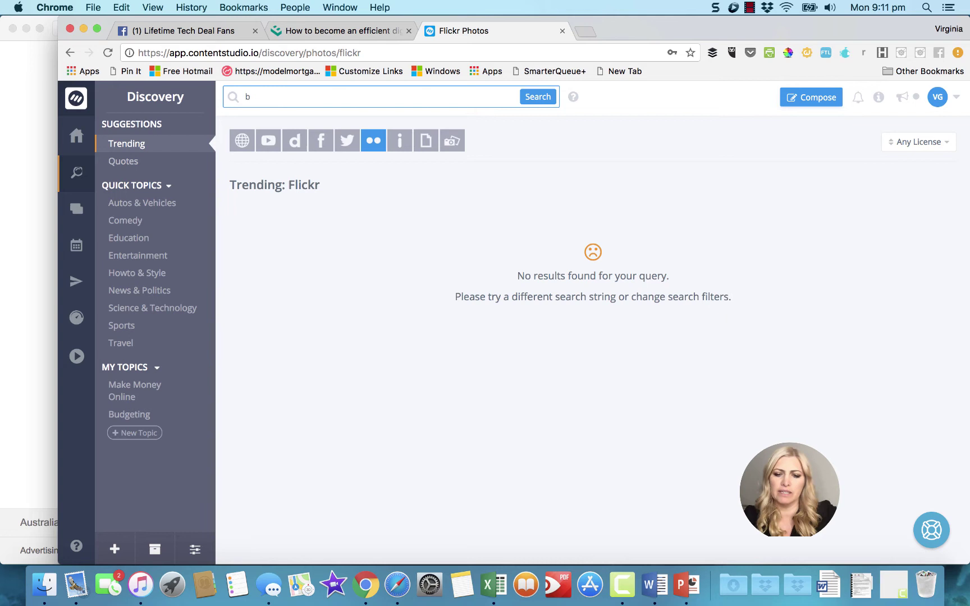
type("geting")
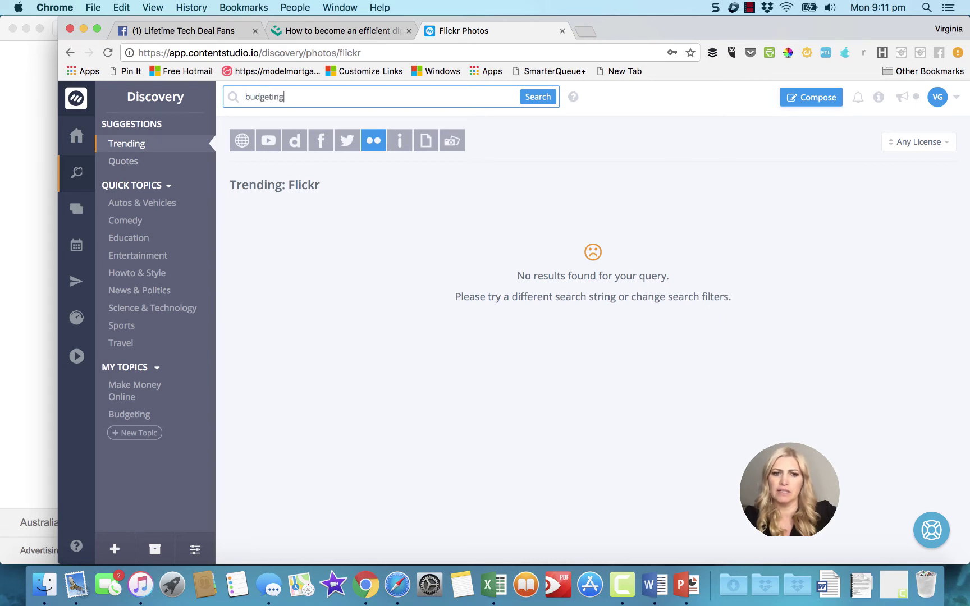
left_click(542, 98)
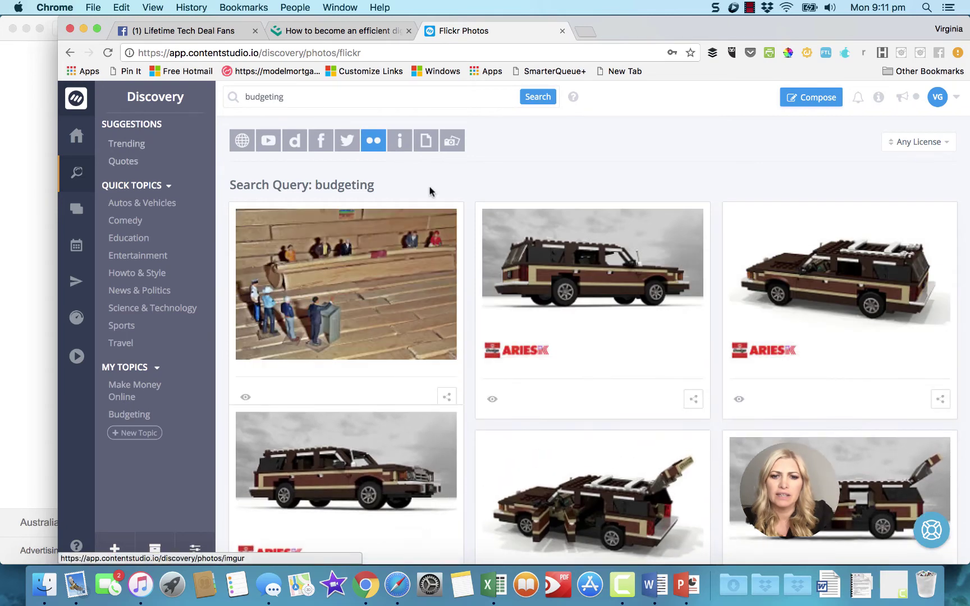
Step: Compare budgeting results on Imgur, Giphy and Pixabay, checking Pixabay's sort and type options
left_click(399, 145)
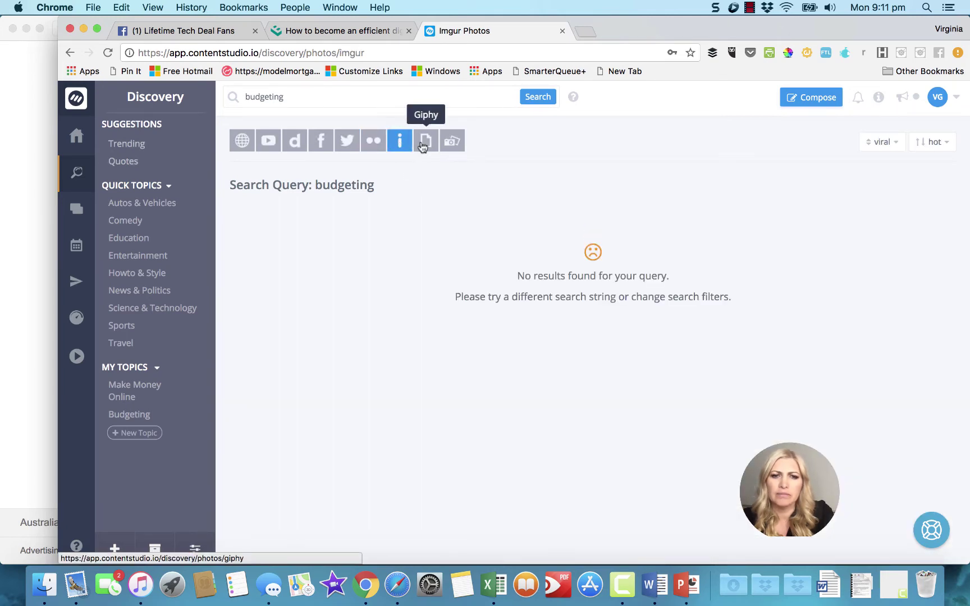
left_click(422, 145)
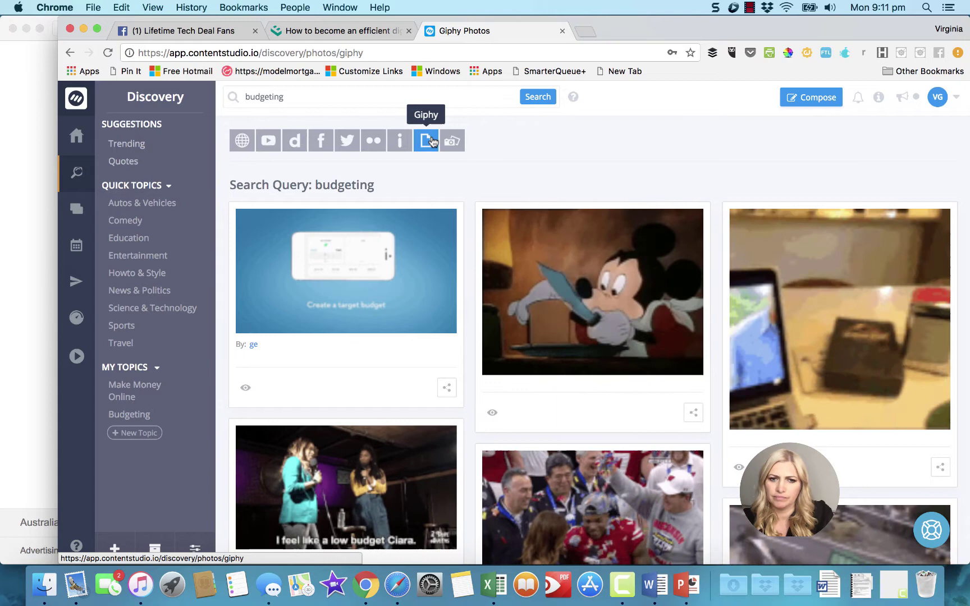
left_click(449, 144)
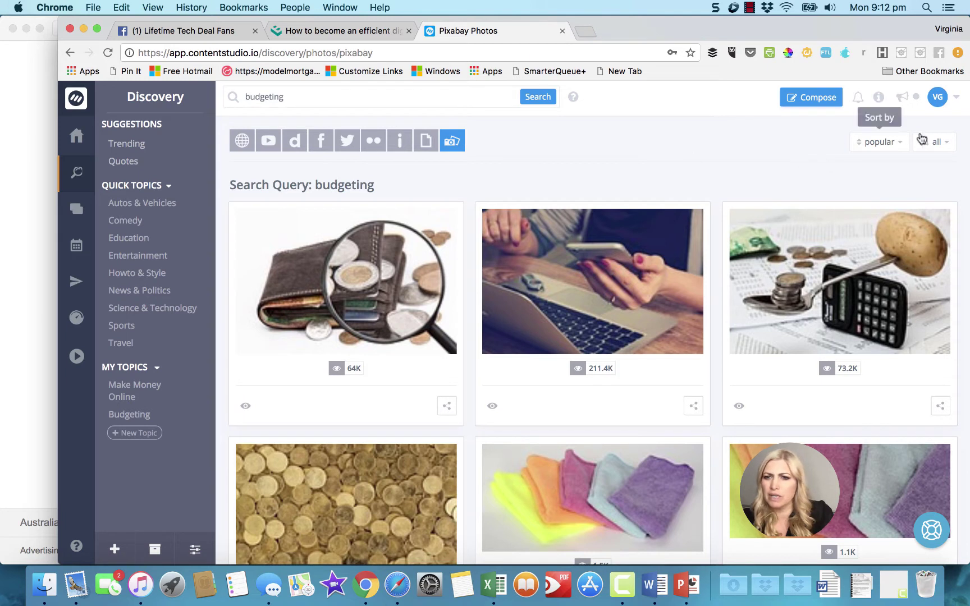
left_click(902, 143)
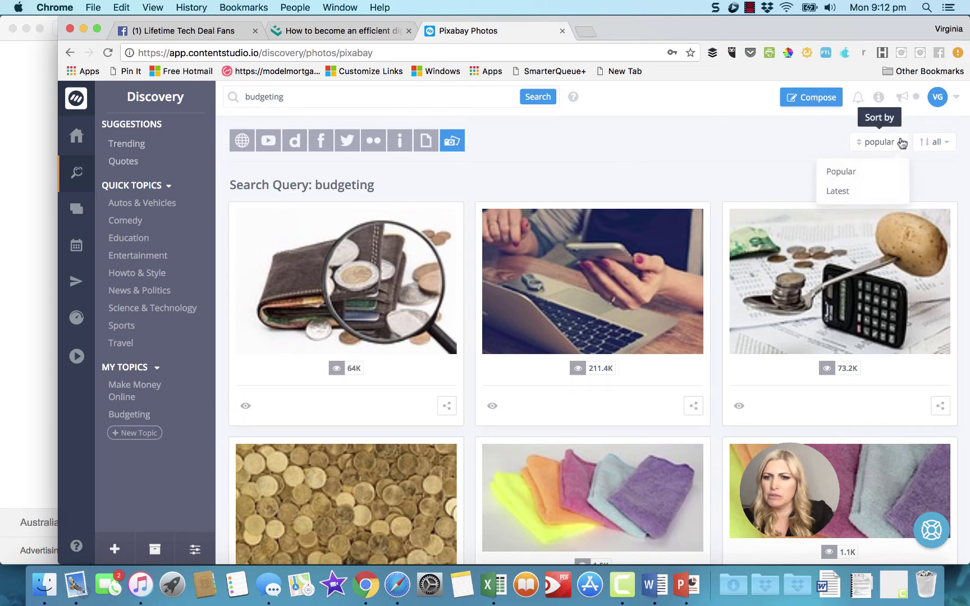
left_click(937, 142)
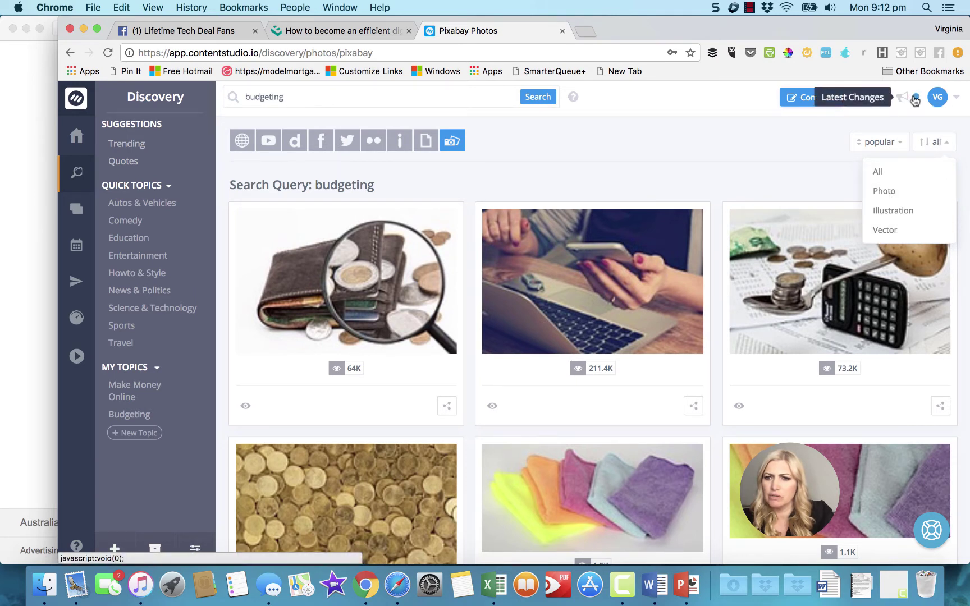
Step: Start a new social media post from Compose
left_click(796, 99)
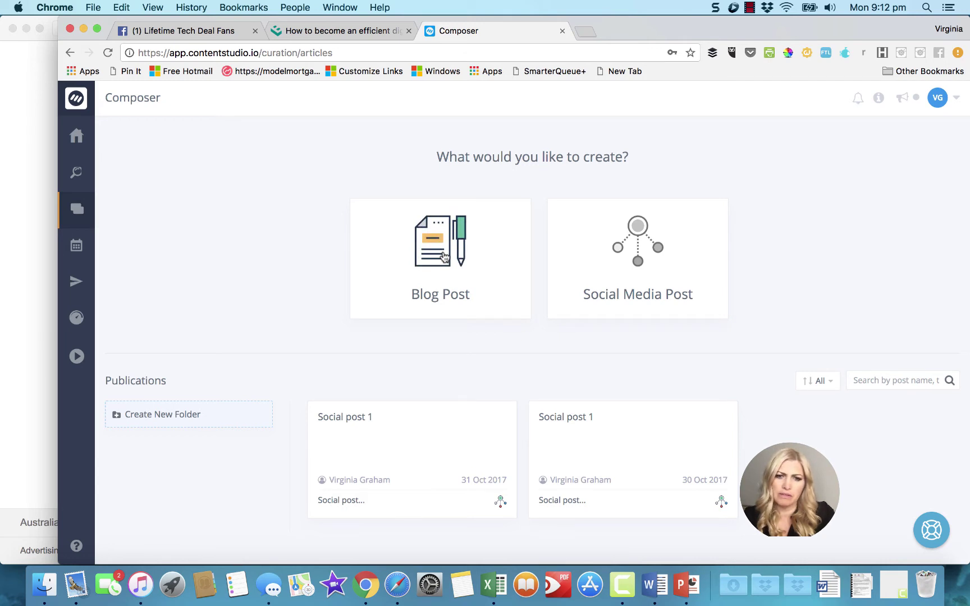
left_click(615, 266)
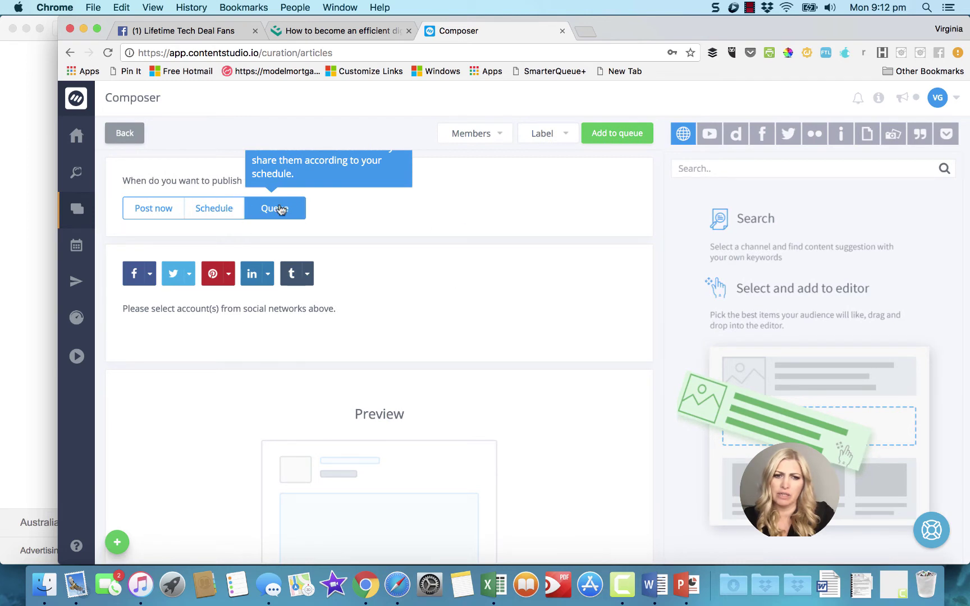
scroll(475, 231, "down", 1)
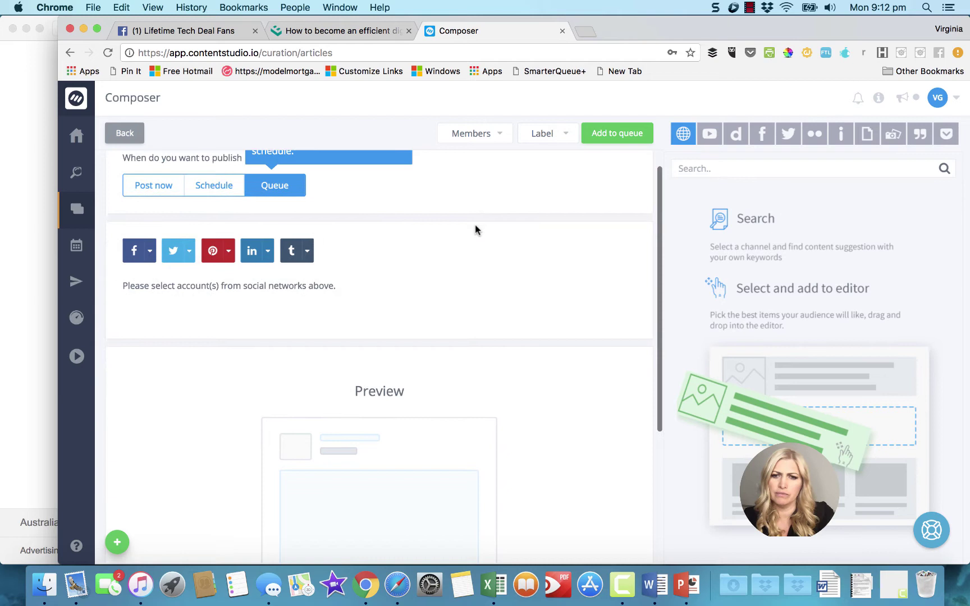
scroll(475, 231, "down", 2)
scroll(475, 230, "down", 3)
scroll(475, 230, "up", 2)
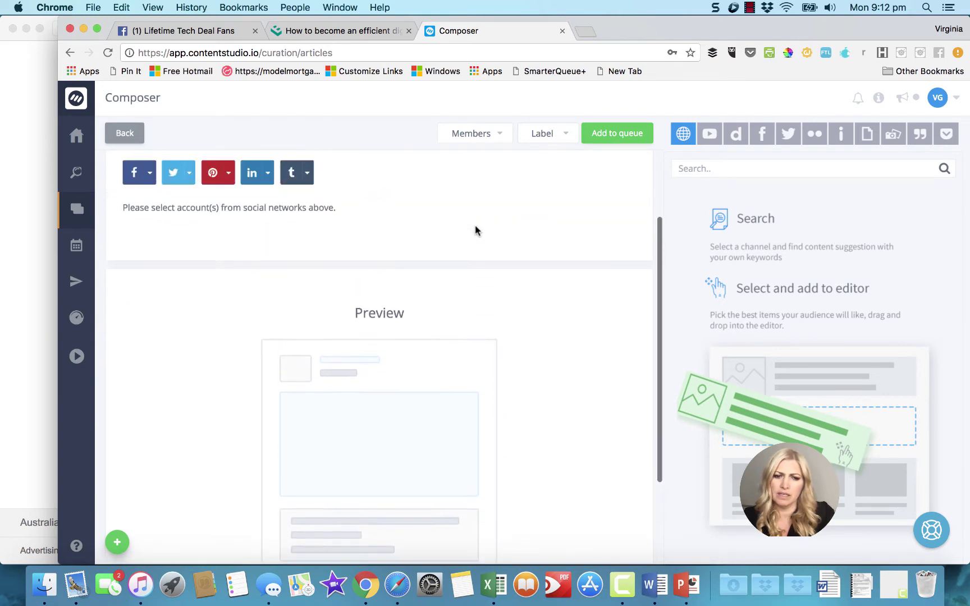
scroll(475, 230, "up", 3)
Step: Choose the You Home Loans Facebook page as the post's destination
left_click(144, 280)
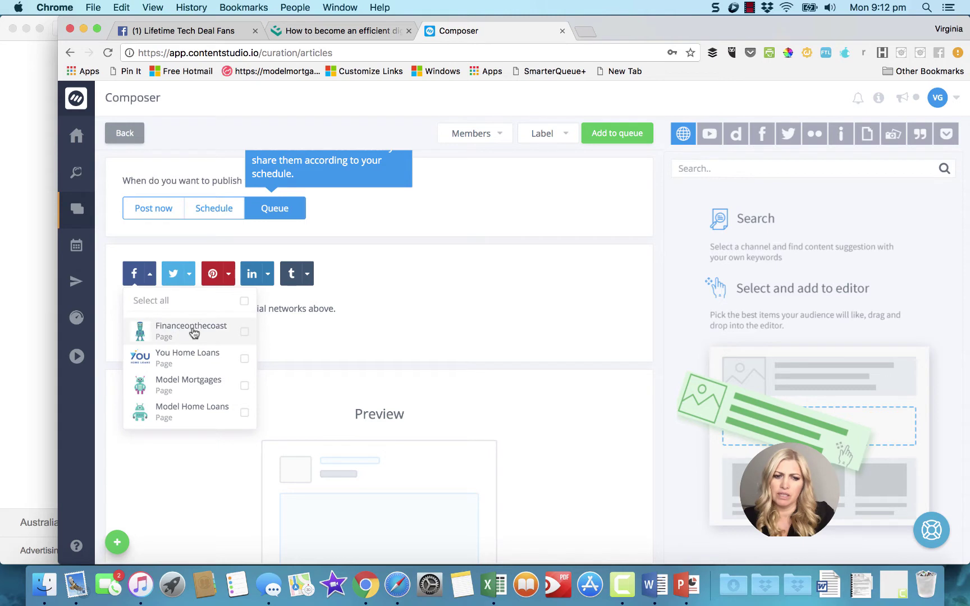
left_click(208, 355)
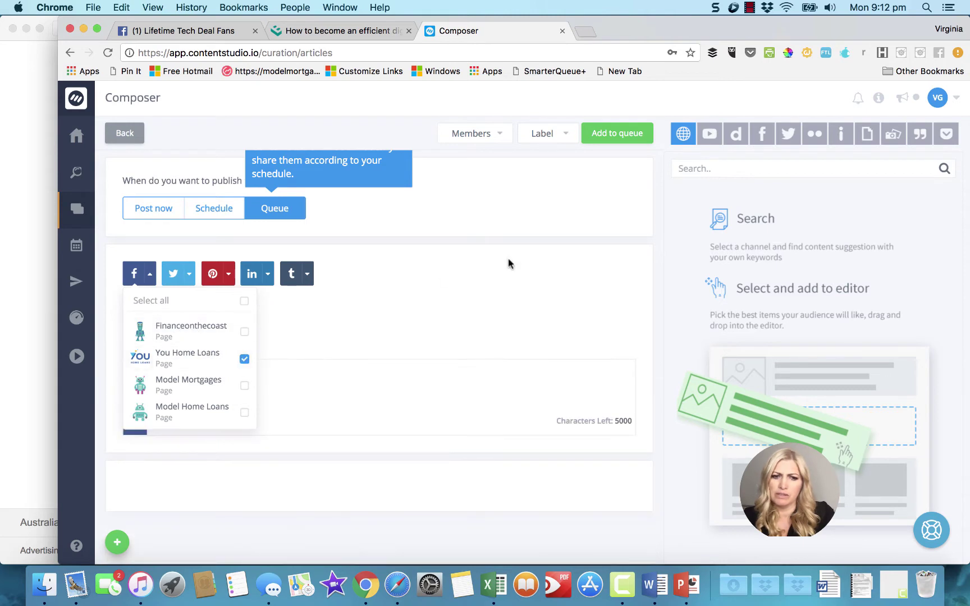
left_click(422, 292)
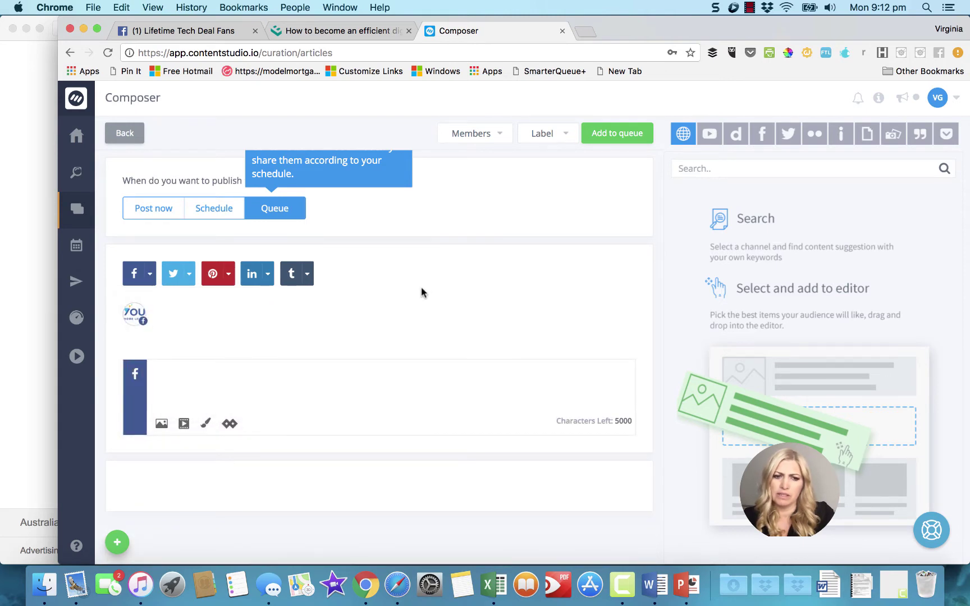
scroll(427, 284, "down", 1)
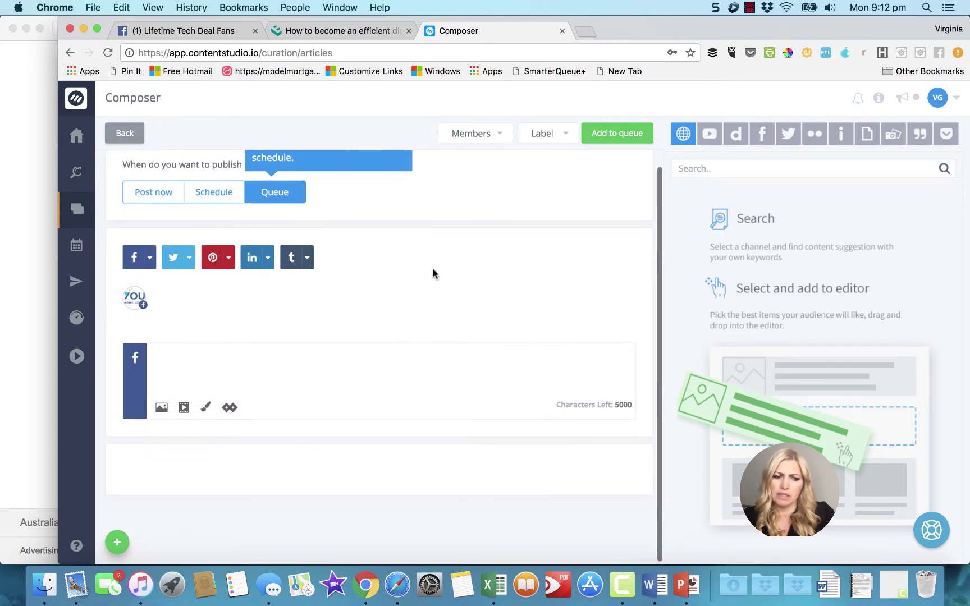
Step: Attach the IMG_0011.JPG photo to the post and place the cursor in the post text
left_click(161, 409)
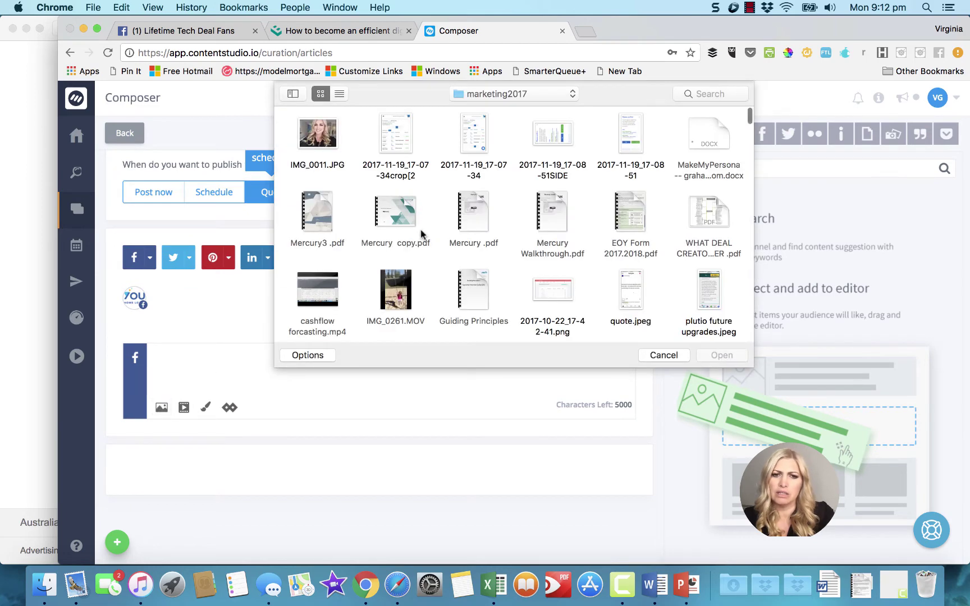
double_click(318, 135)
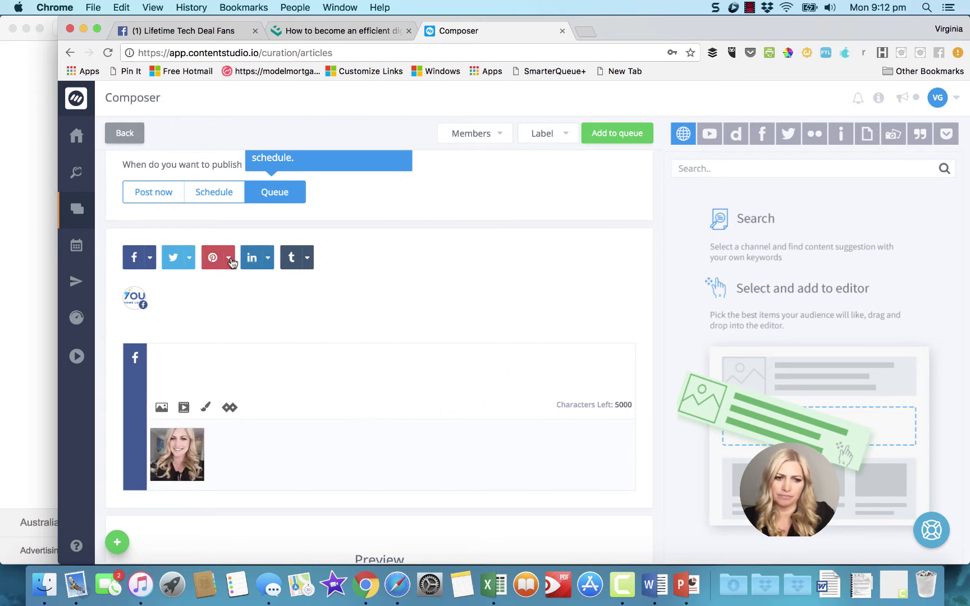
scroll(631, 309, "down", 5)
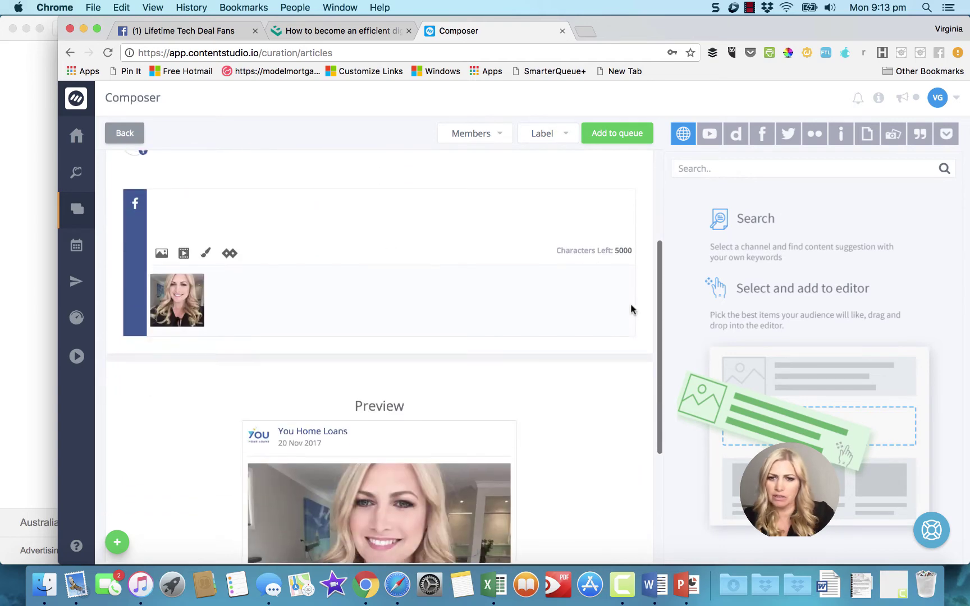
scroll(631, 309, "down", 2)
scroll(631, 308, "down", 3)
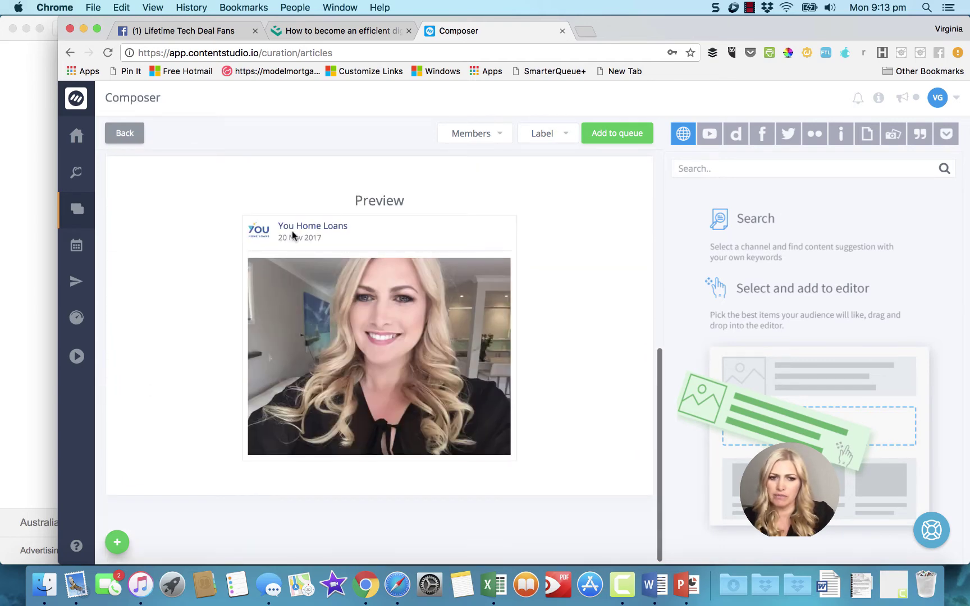
mouse_move(350, 285)
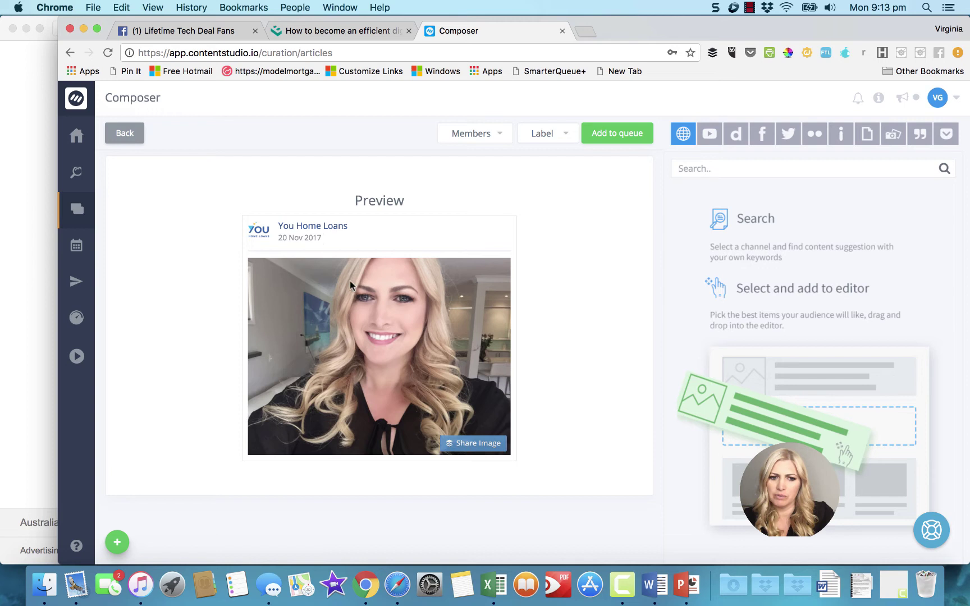
scroll(394, 255, "up", 6)
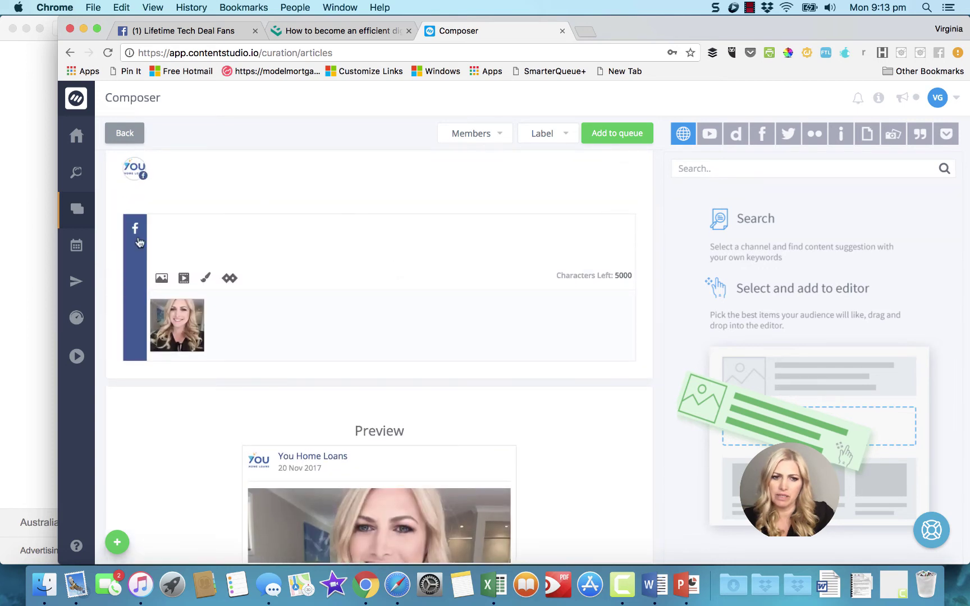
left_click(160, 233)
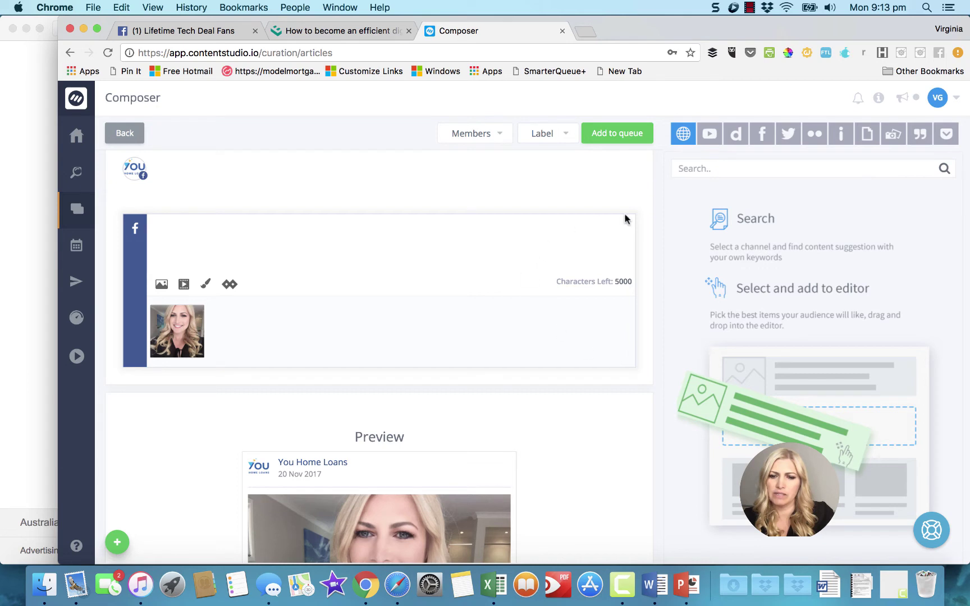
scroll(539, 224, "down", 1)
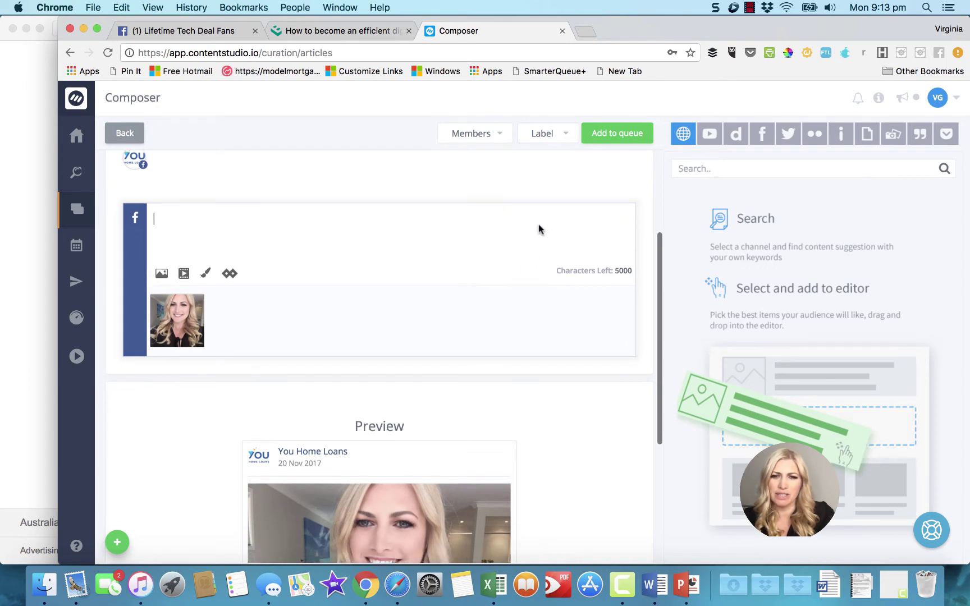
Step: Check the post's label options, then start a blank blog post from the Composer
left_click(542, 135)
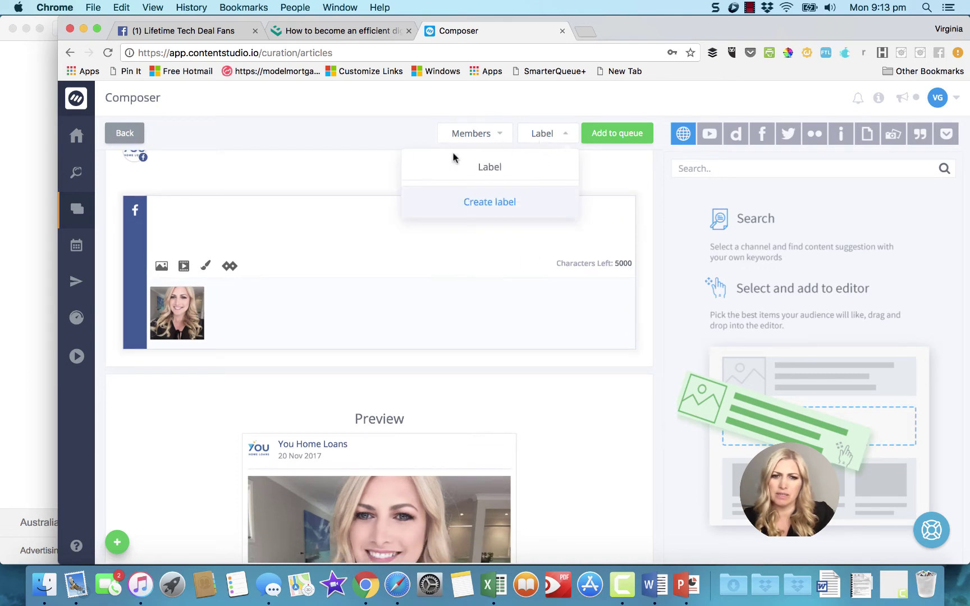
left_click(337, 184)
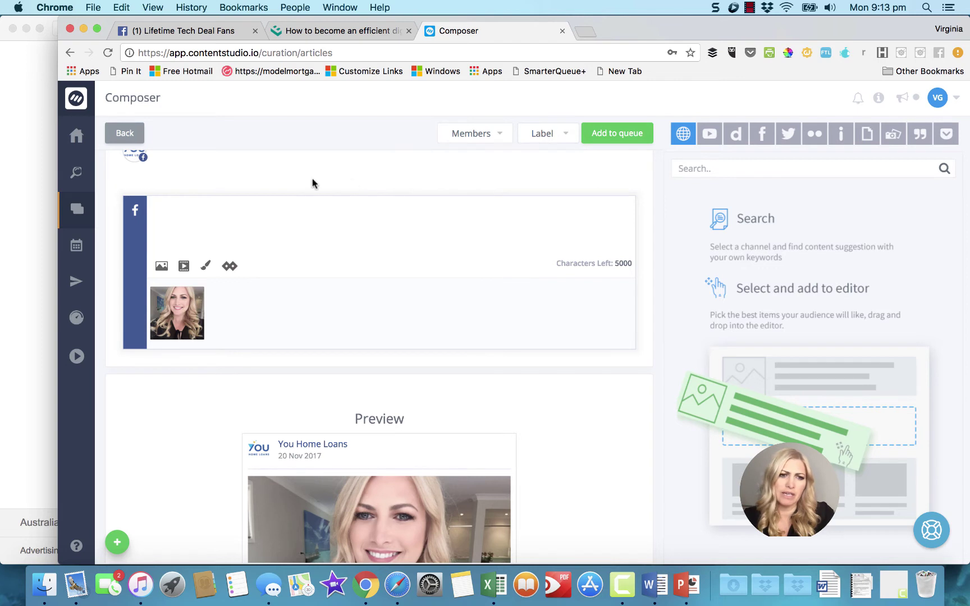
left_click(75, 172)
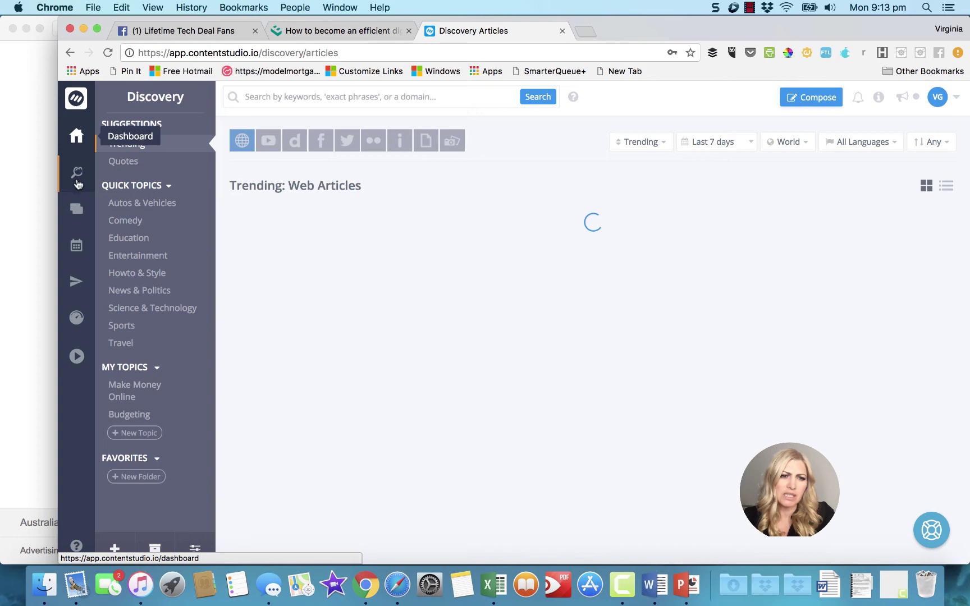
left_click(77, 210)
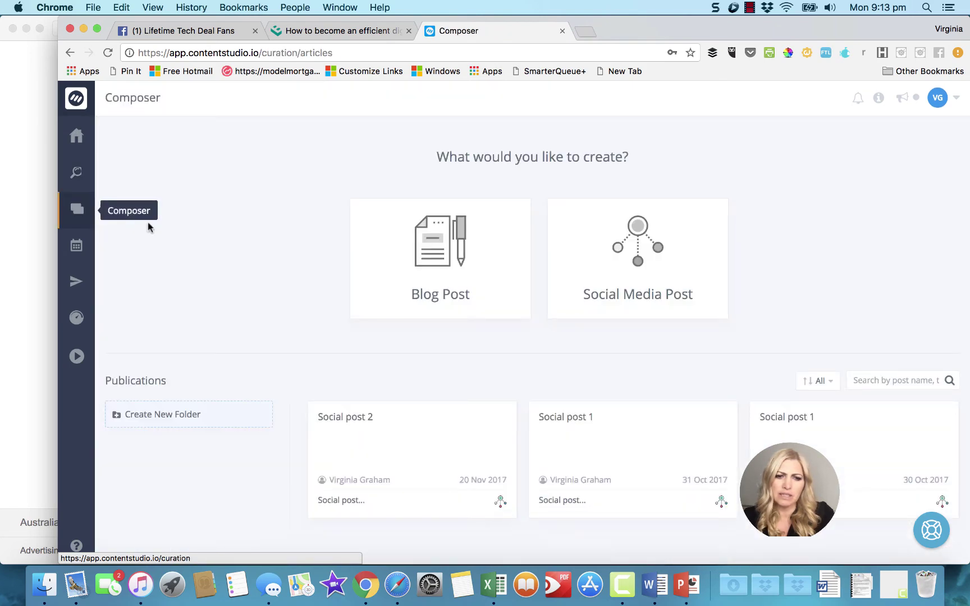
left_click(436, 275)
scroll(486, 371, "down", 2)
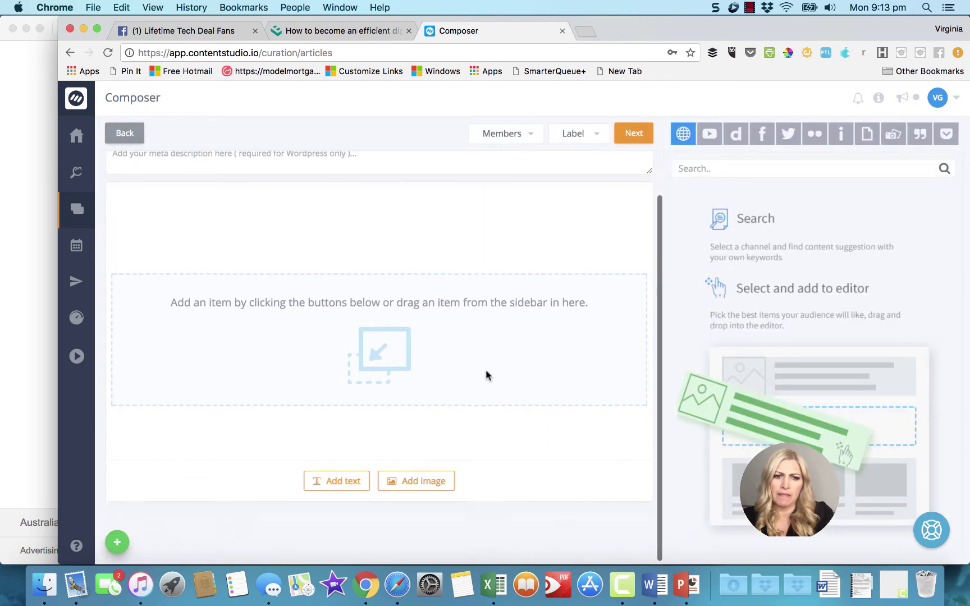
scroll(486, 371, "up", 2)
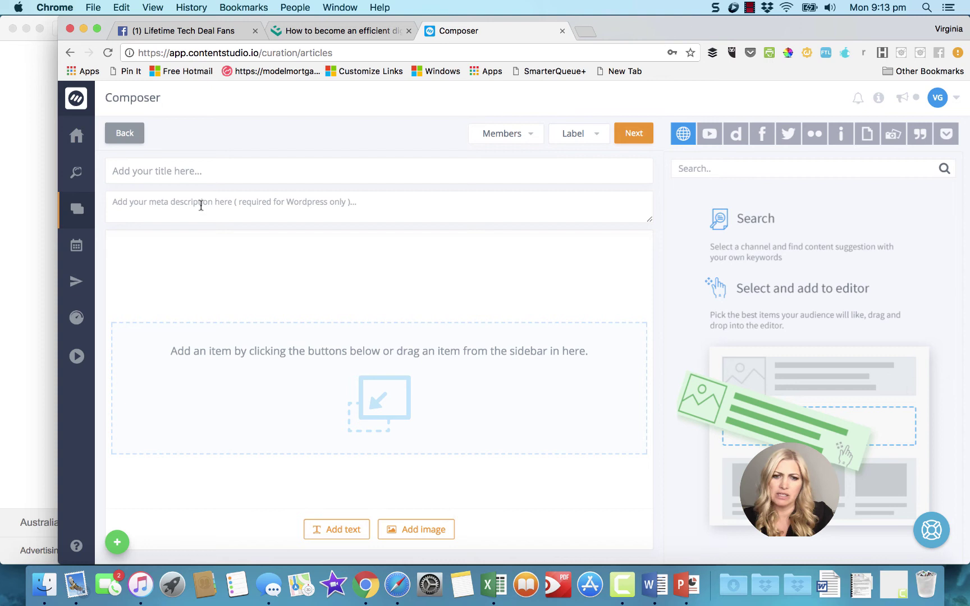
Step: Open the Planner in Calendar View, try Week, and return to the November 2017 month
left_click(79, 245)
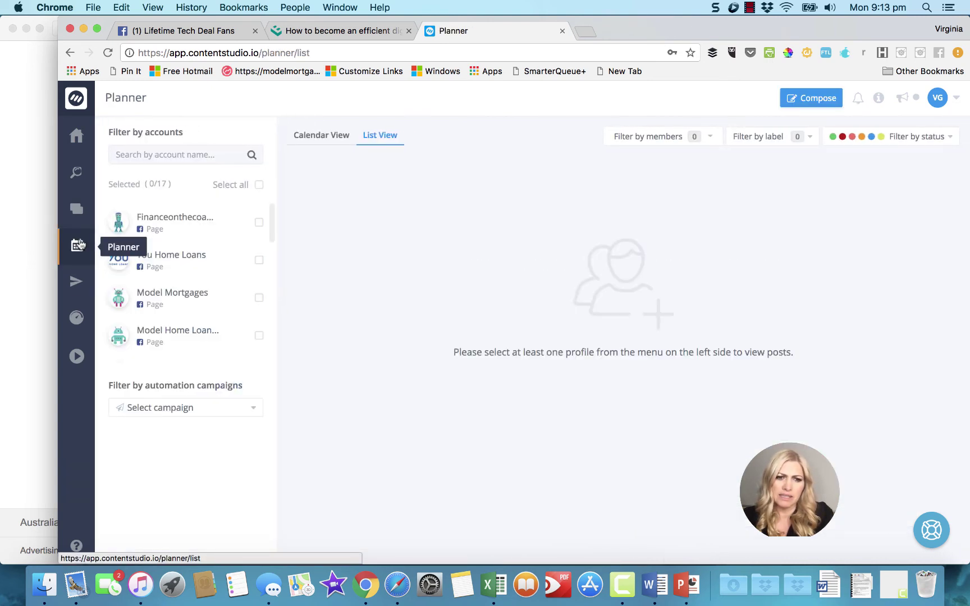
left_click(329, 136)
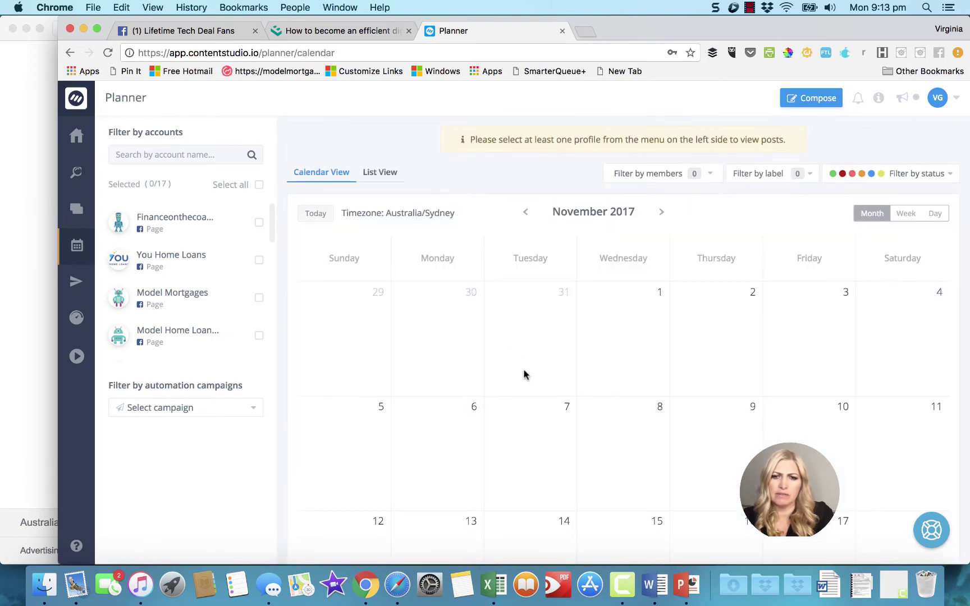
scroll(525, 375, "down", 3)
scroll(525, 375, "down", 2)
scroll(525, 374, "down", 1)
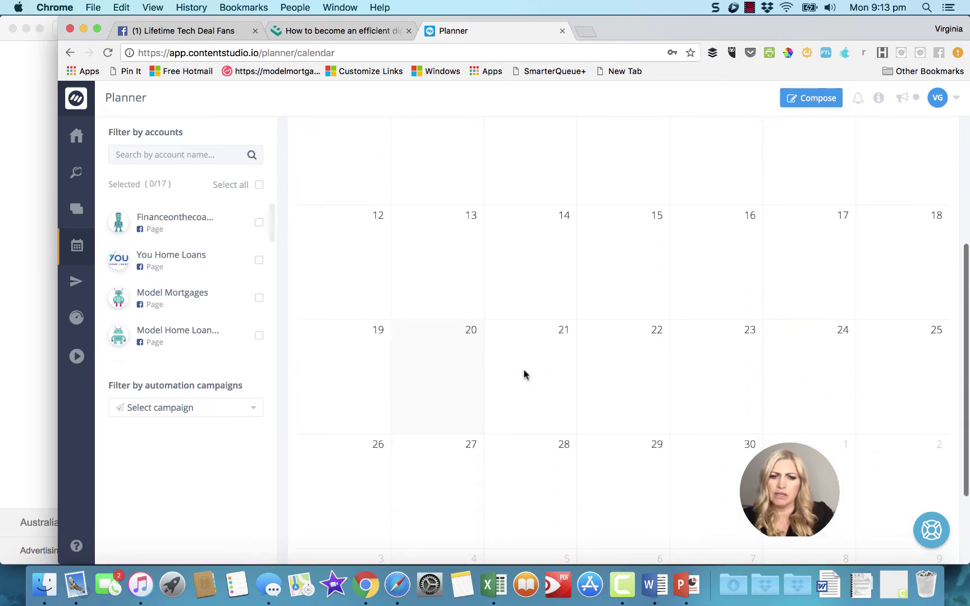
scroll(525, 374, "up", 5)
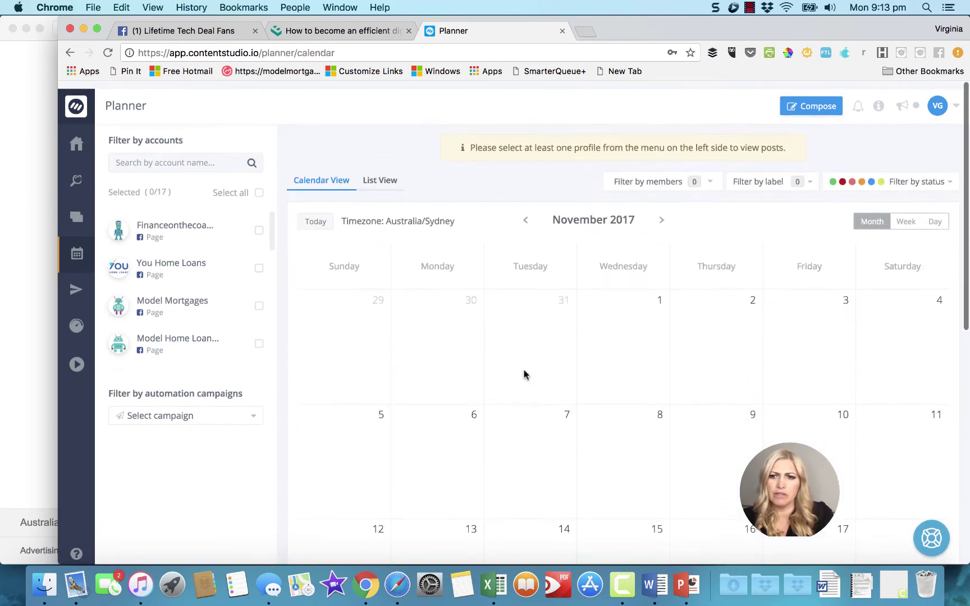
left_click(906, 213)
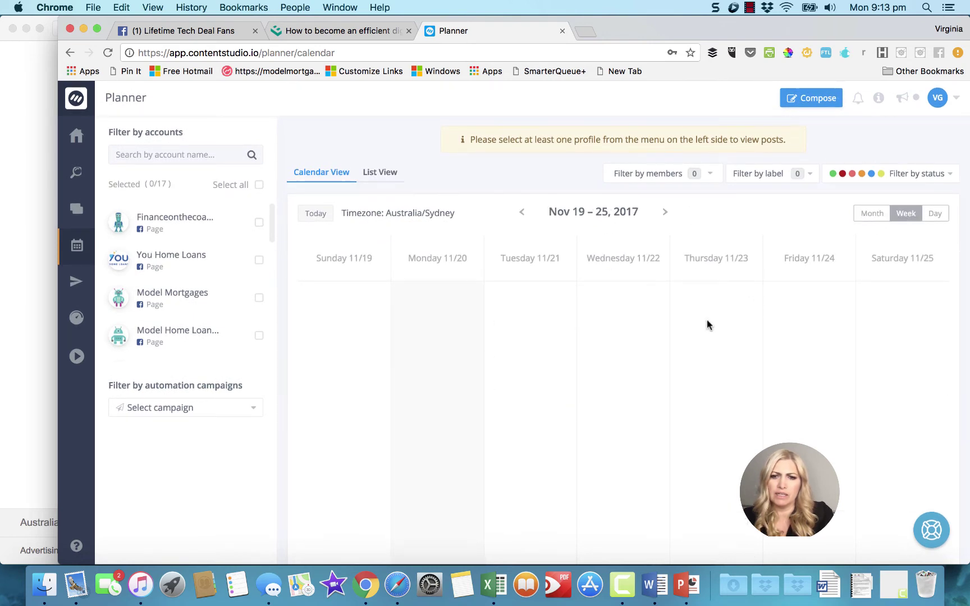
left_click(871, 214)
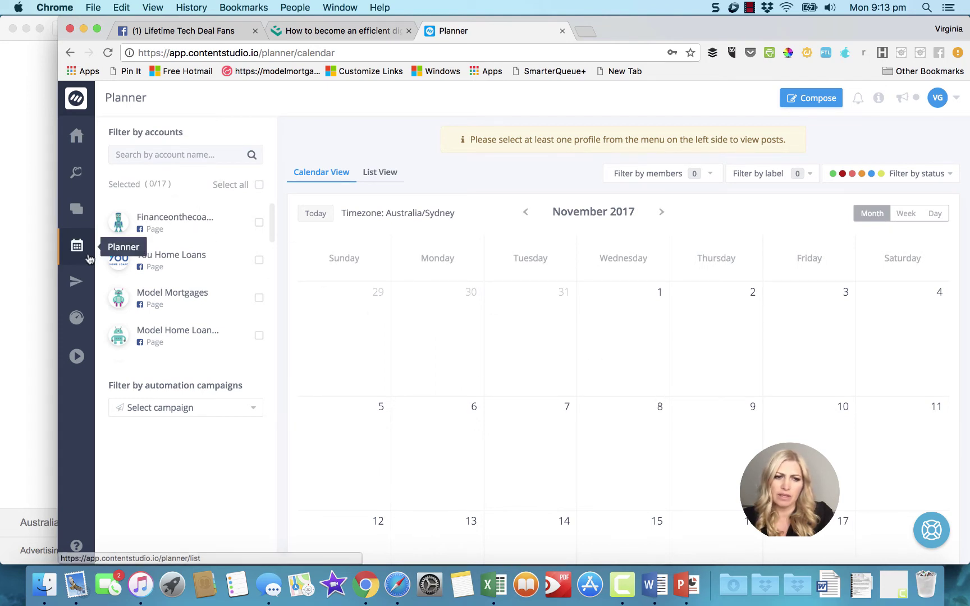
Step: Open Automation and scroll through recipes like Articles Links to Social Media and Videos to Blog
left_click(79, 282)
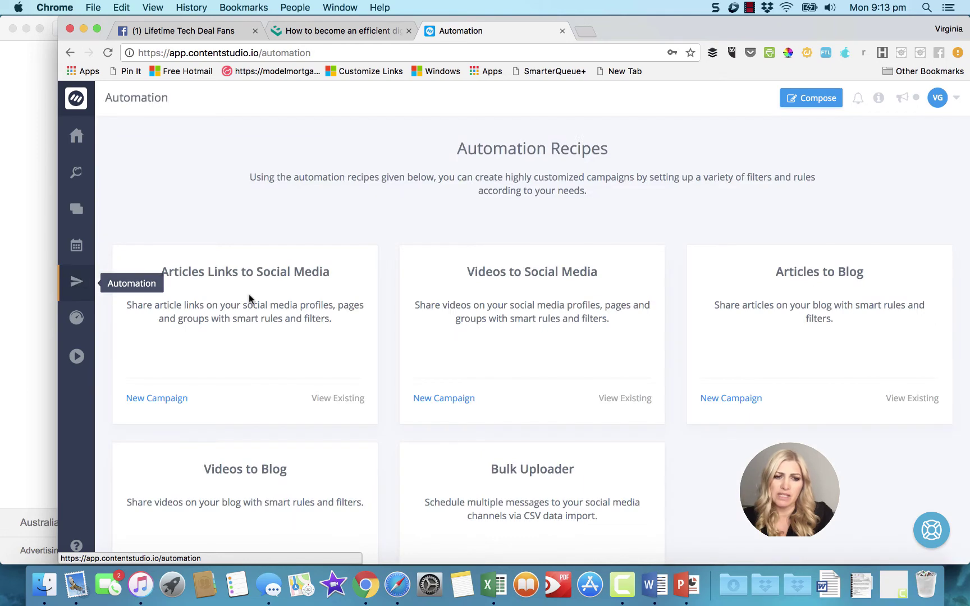
scroll(269, 307, "up", 2)
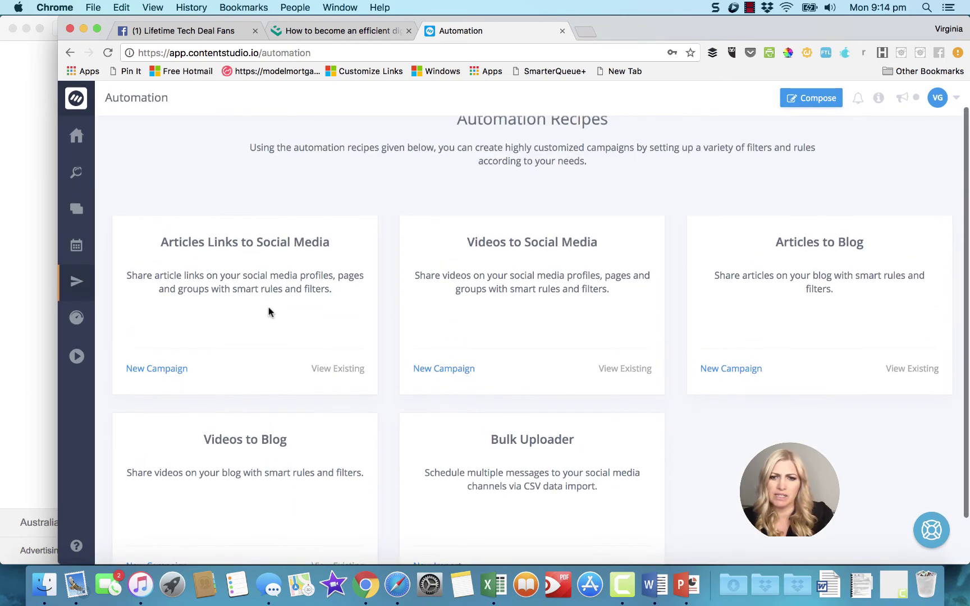
scroll(268, 307, "down", 1)
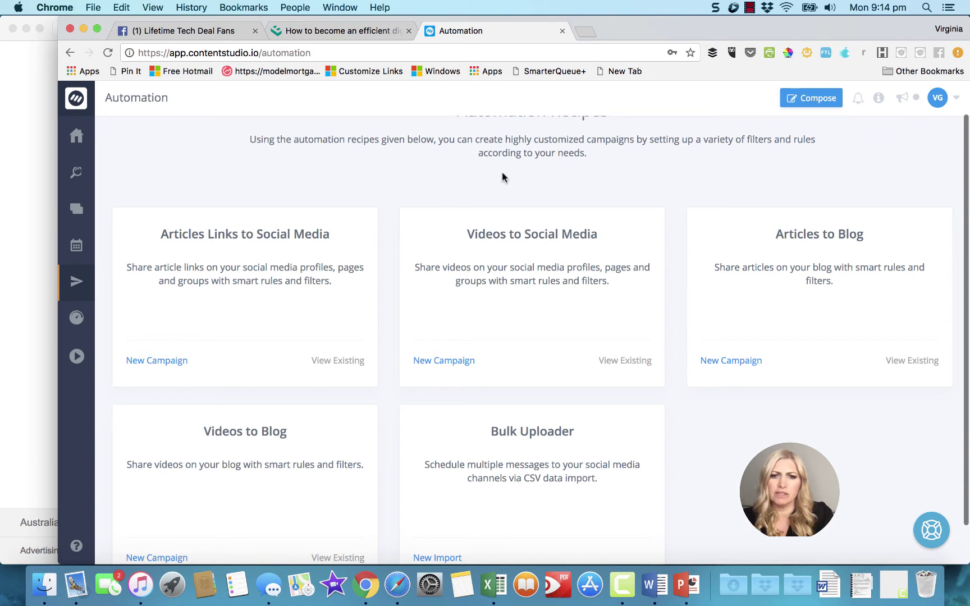
scroll(502, 172, "down", 2)
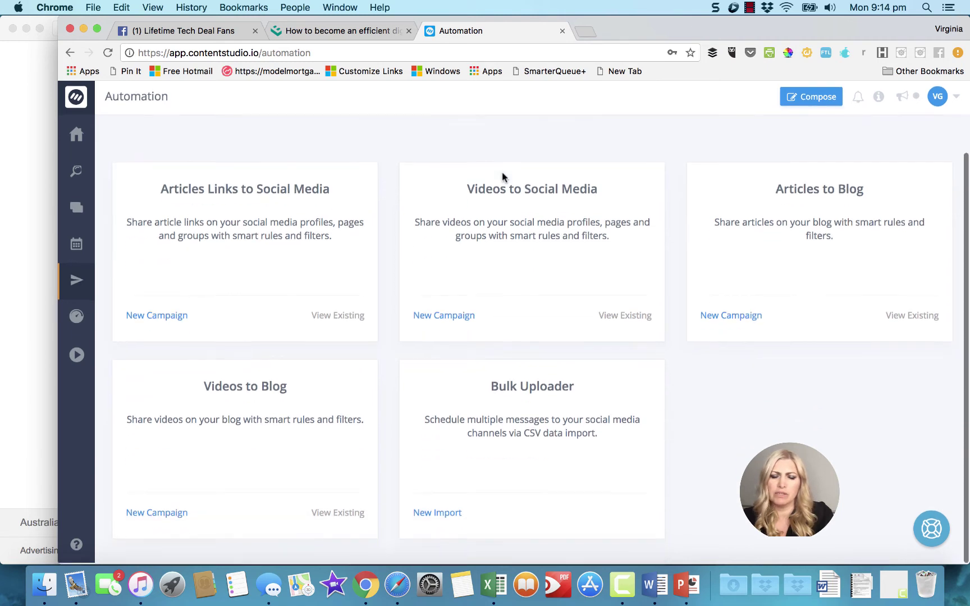
Step: Start an Article Links to Social Media campaign named 'new csmpaign'
left_click(161, 317)
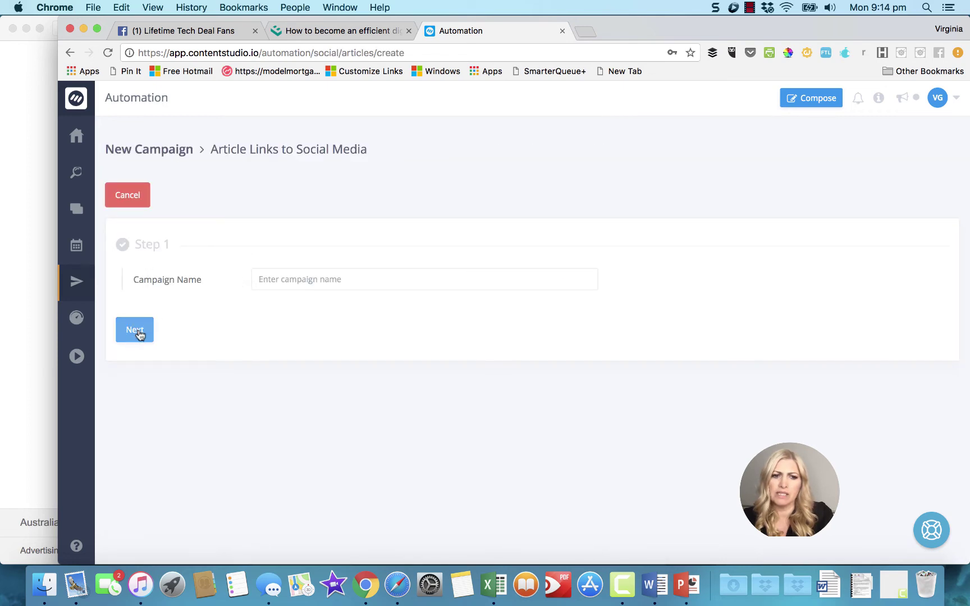
left_click(257, 279)
type("new")
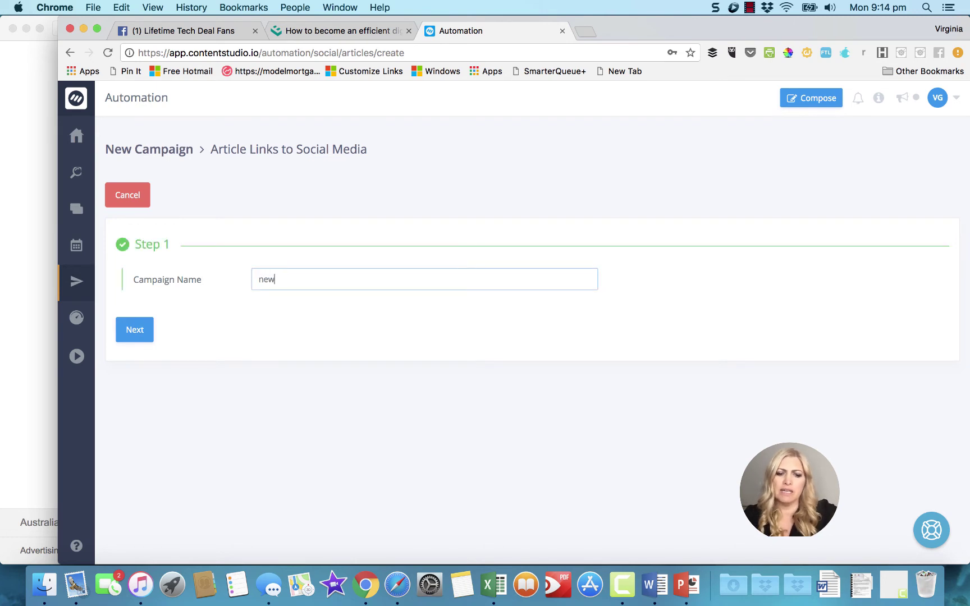
type(" csmpaign")
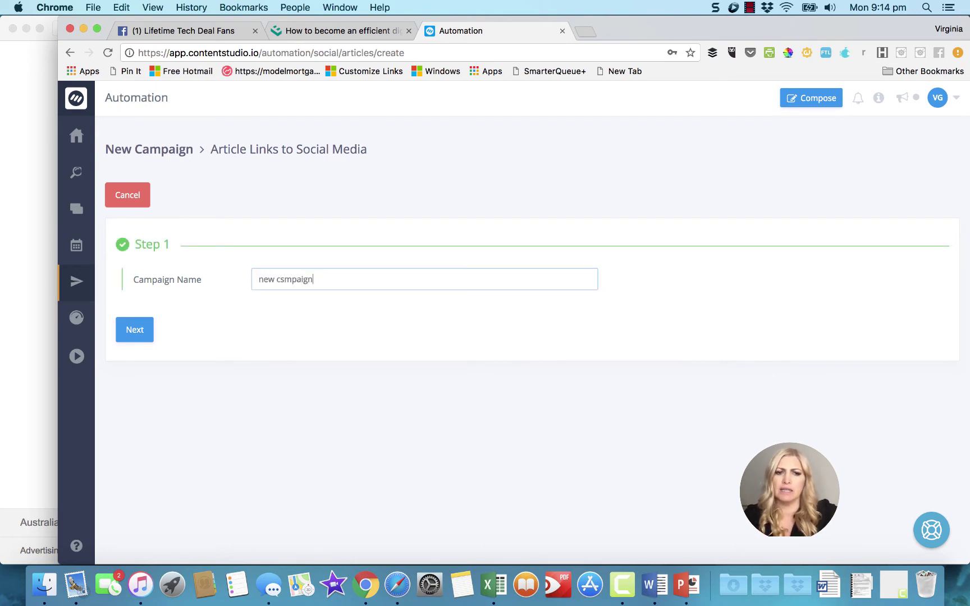
left_click(145, 337)
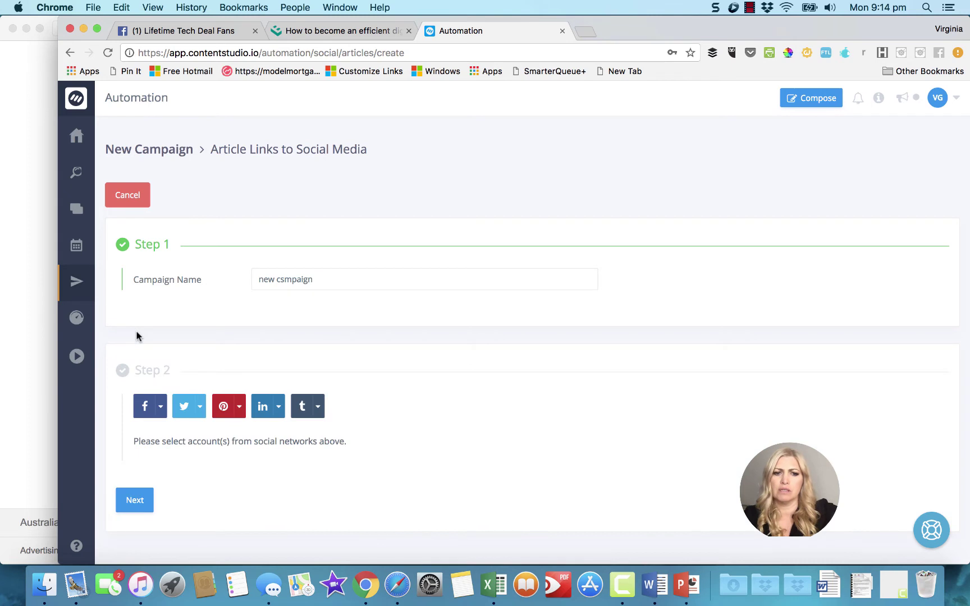
scroll(205, 372, "down", 1)
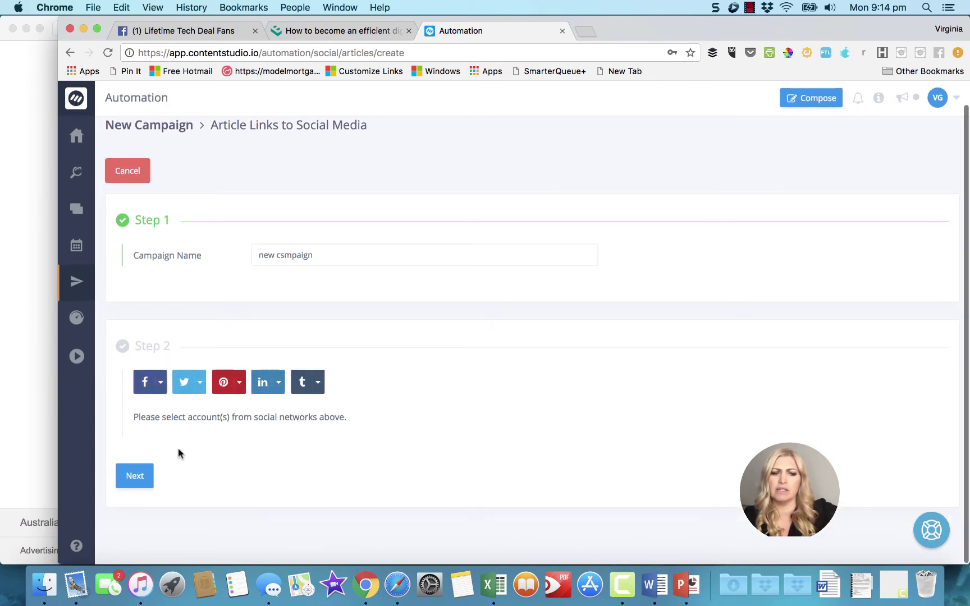
Step: Add the You Home Loans Facebook page, ModelHomeLoans Twitter and Budgeting Tips 2017 board
left_click(154, 389)
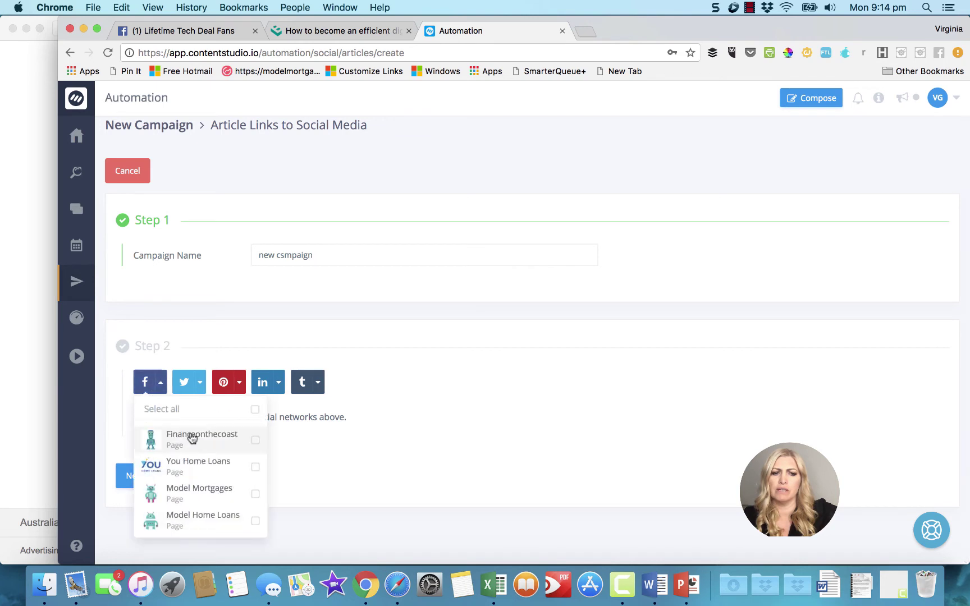
left_click(225, 467)
left_click(188, 383)
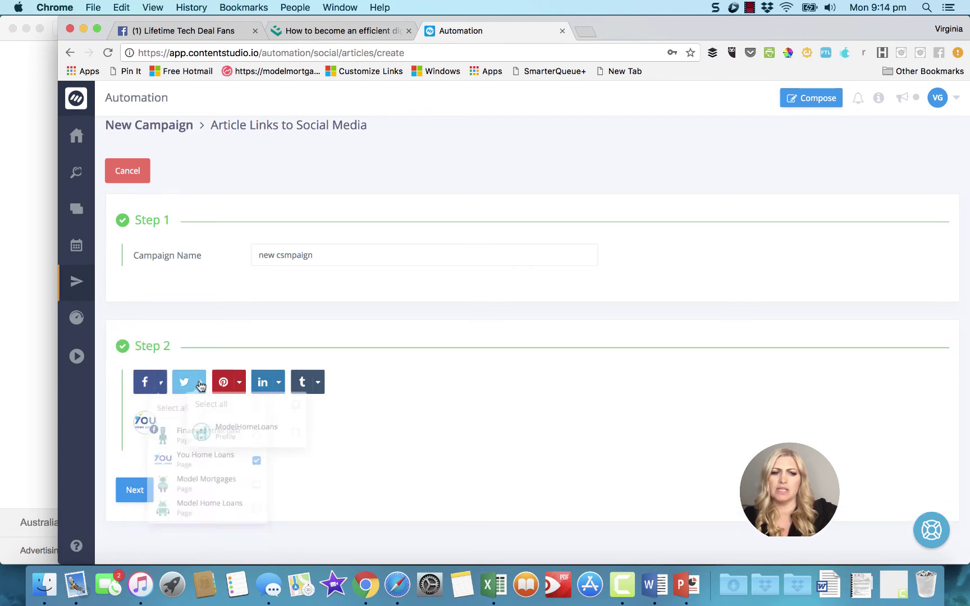
left_click(296, 441)
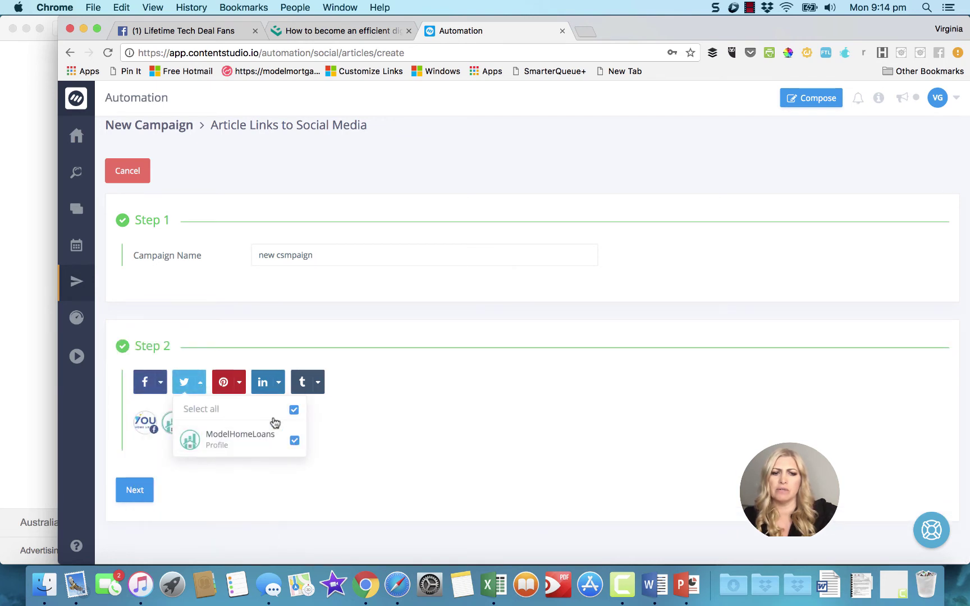
left_click(238, 384)
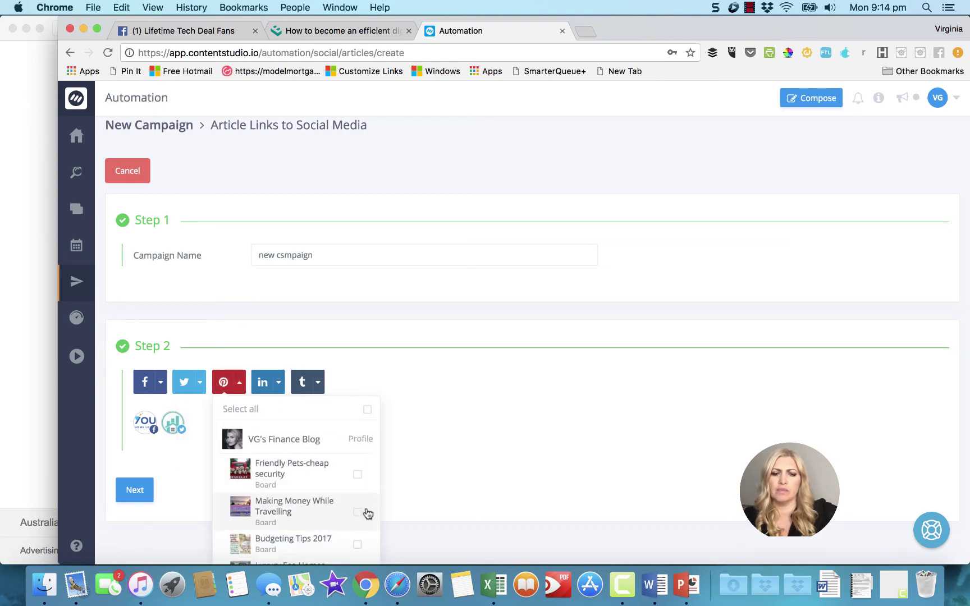
scroll(355, 513, "down", 4)
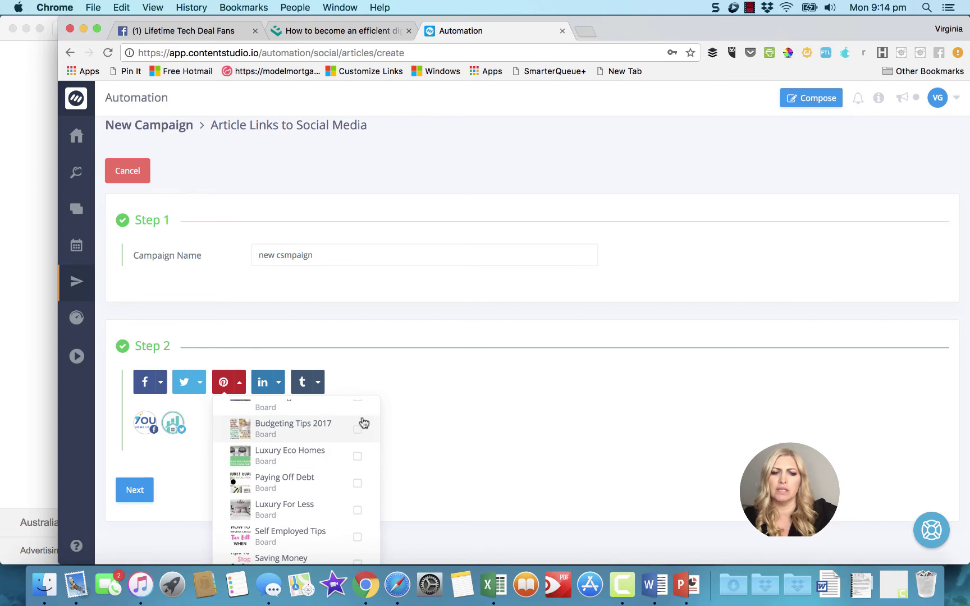
left_click(357, 430)
Step: Filter campaign articles to full content from Australia posted in the last 24 hours
left_click(135, 491)
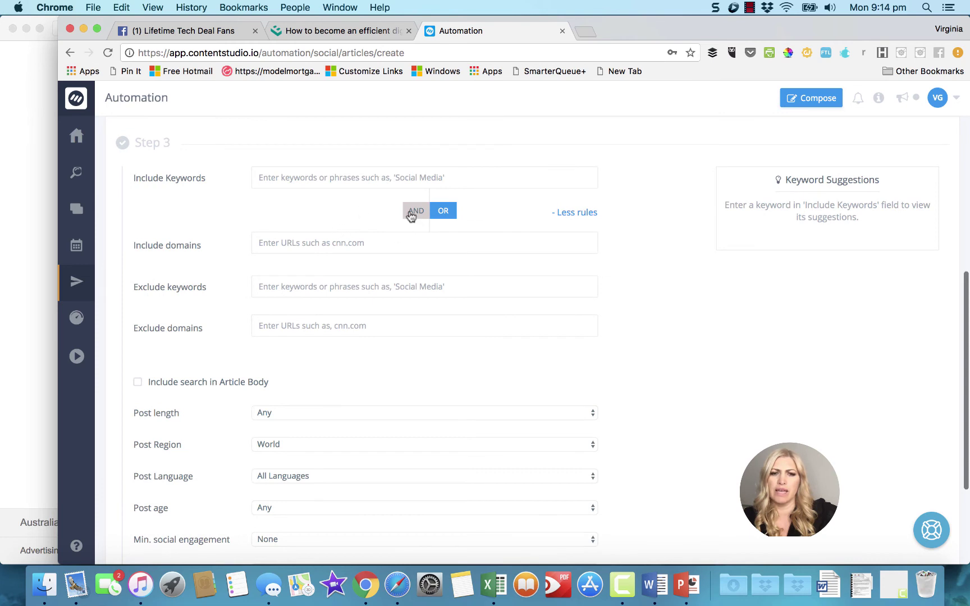
left_click(564, 214)
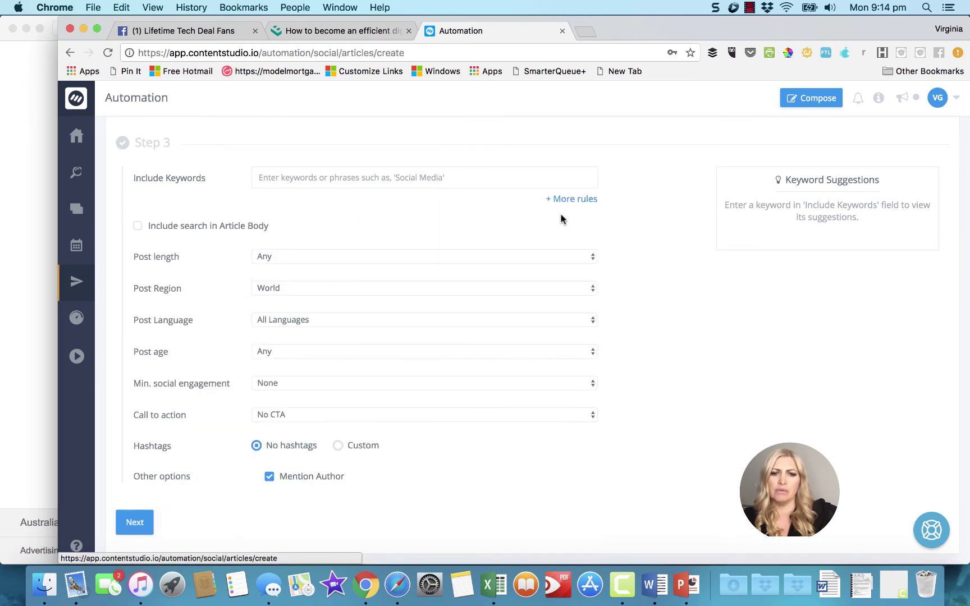
left_click(313, 258)
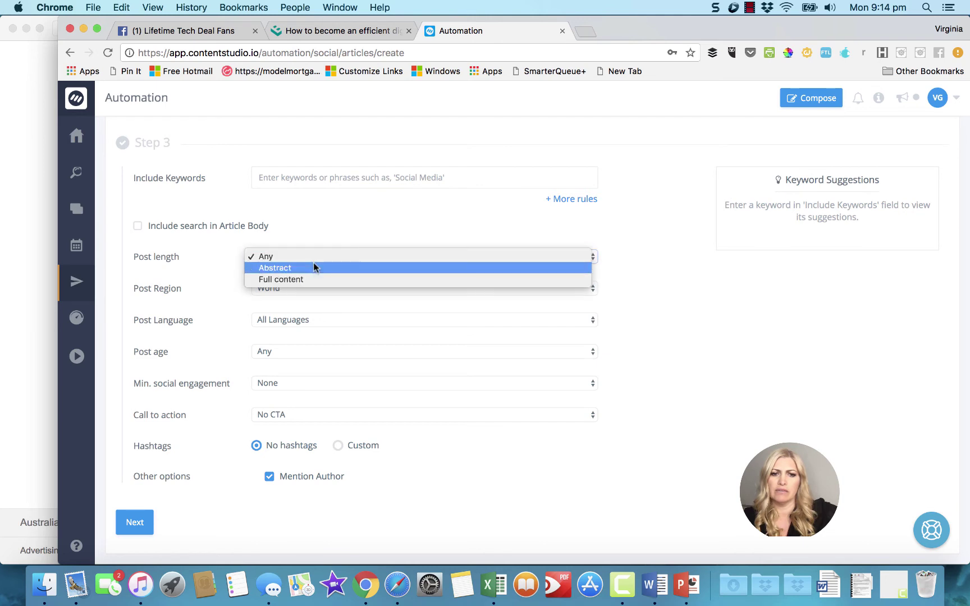
left_click(316, 280)
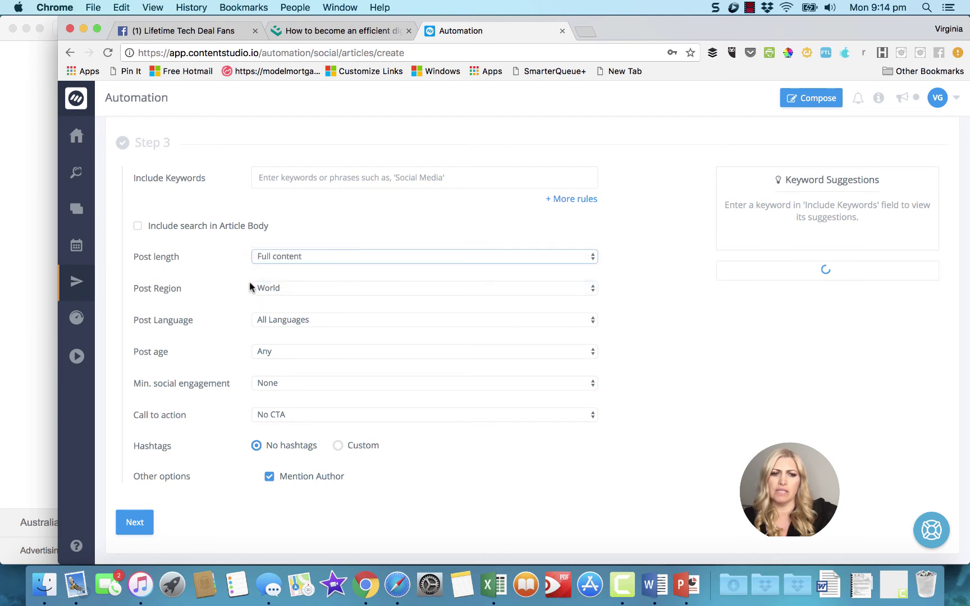
left_click(300, 288)
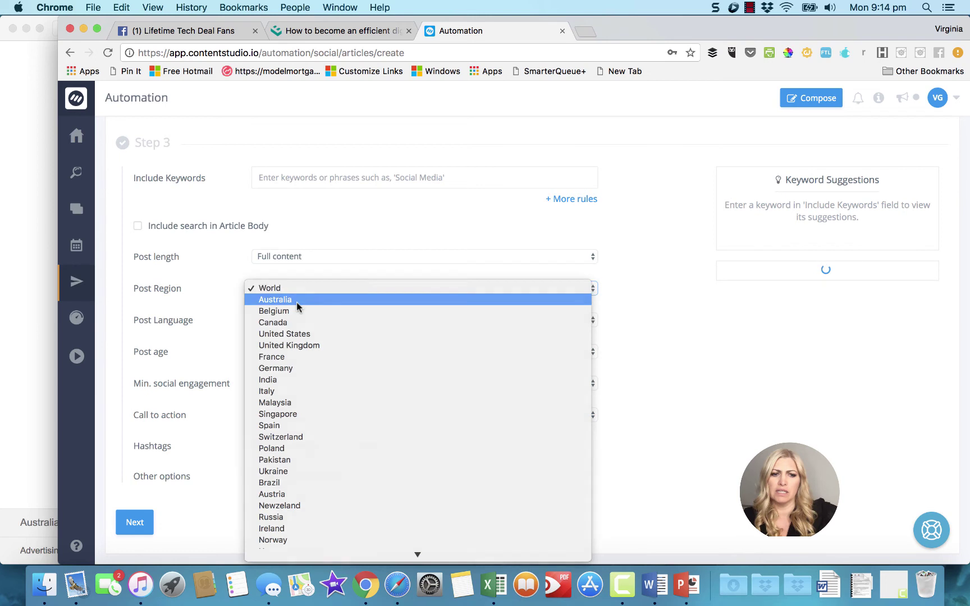
left_click(297, 301)
left_click(285, 349)
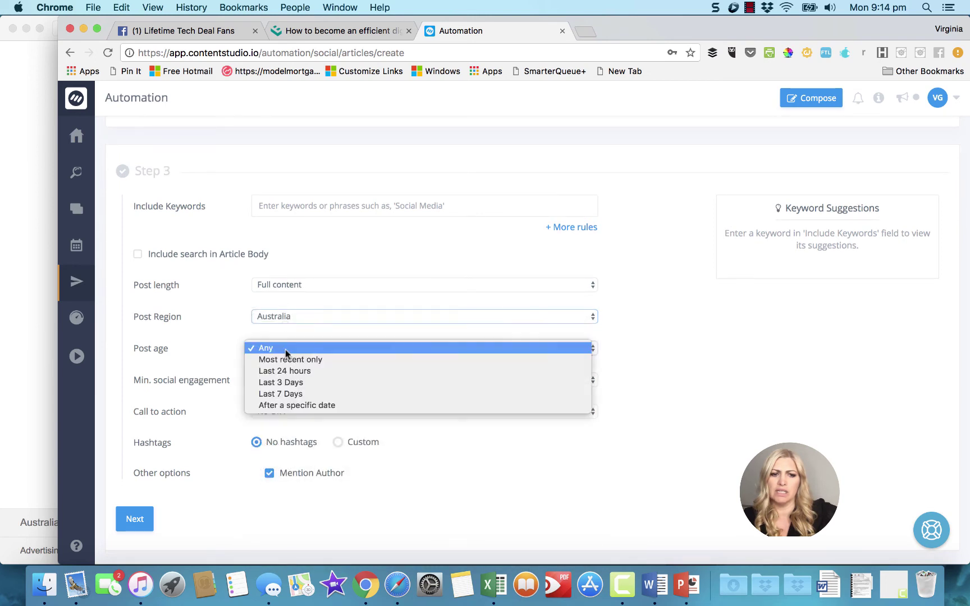
left_click(319, 374)
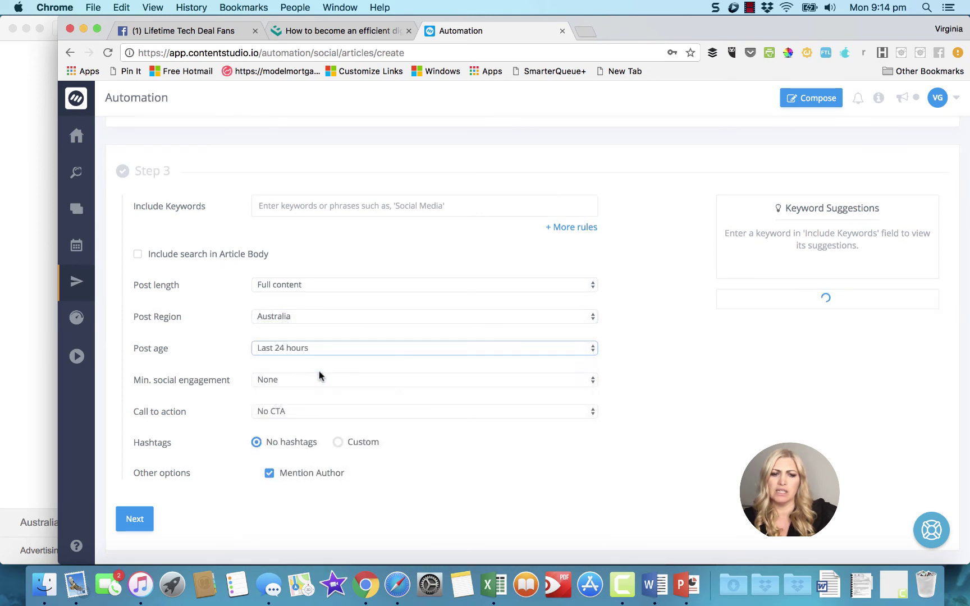
Step: Set Facebook minimum engagement, the Replug call to action, and custom hashtags
left_click(297, 380)
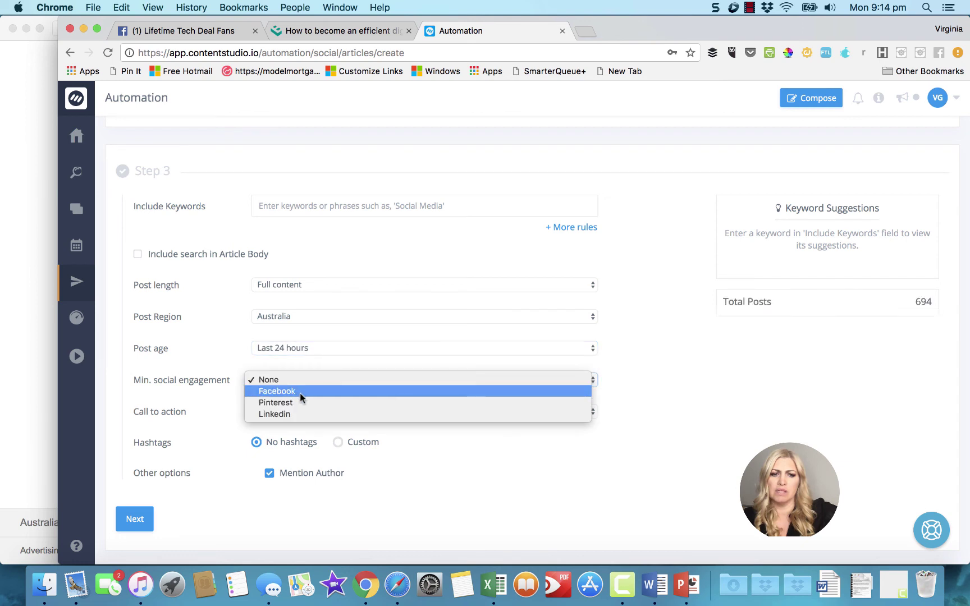
left_click(300, 394)
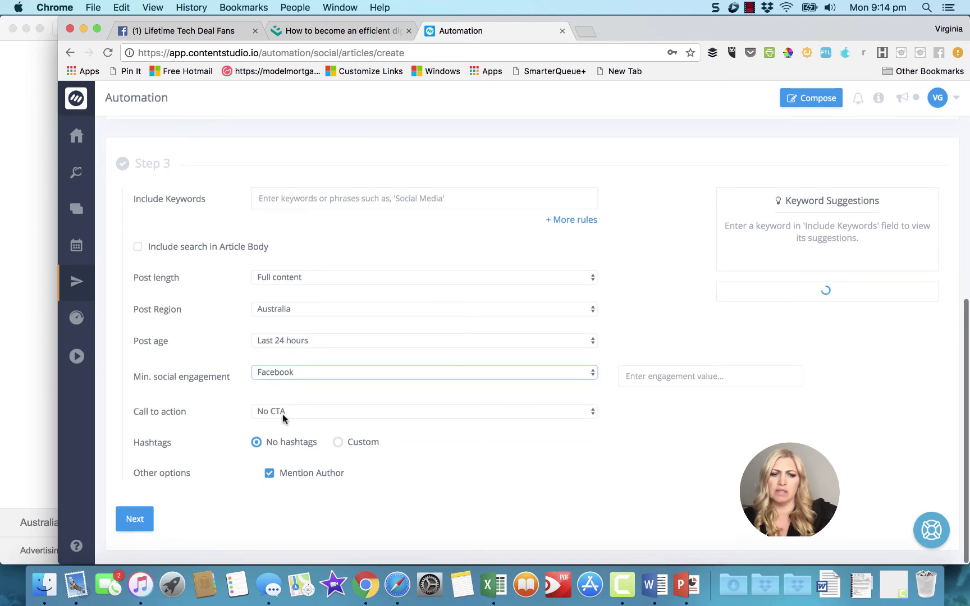
left_click(283, 414)
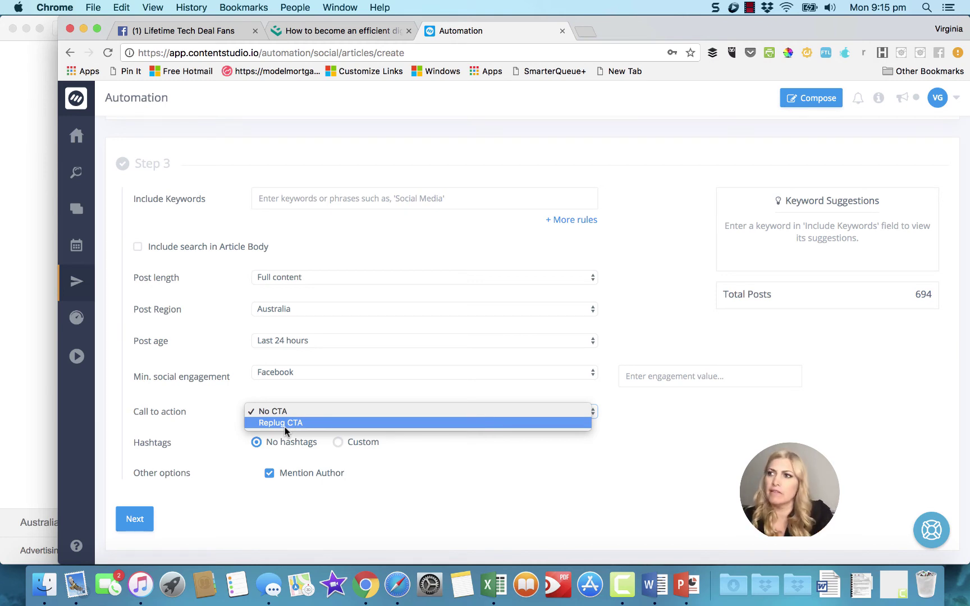
left_click(285, 426)
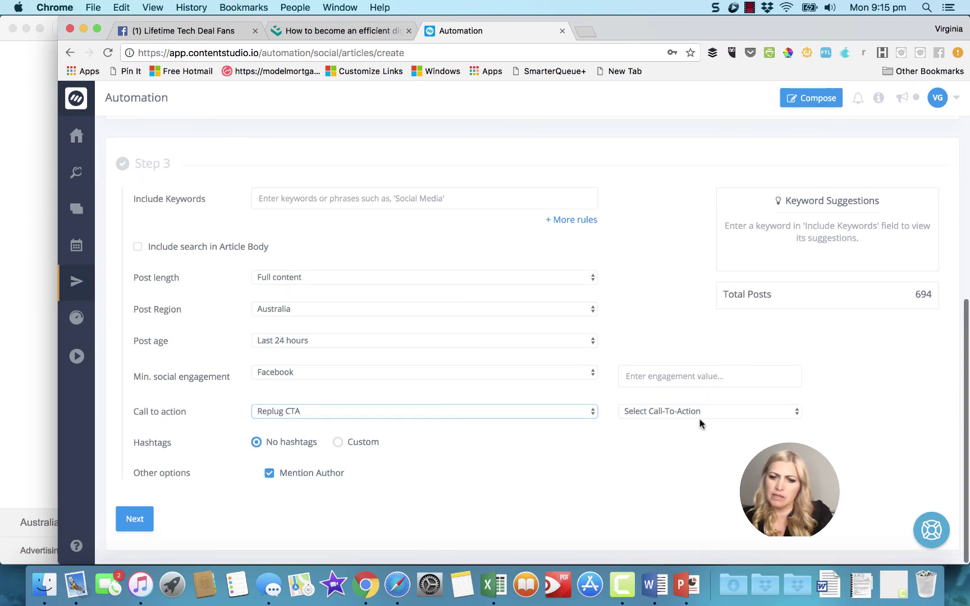
left_click(692, 412)
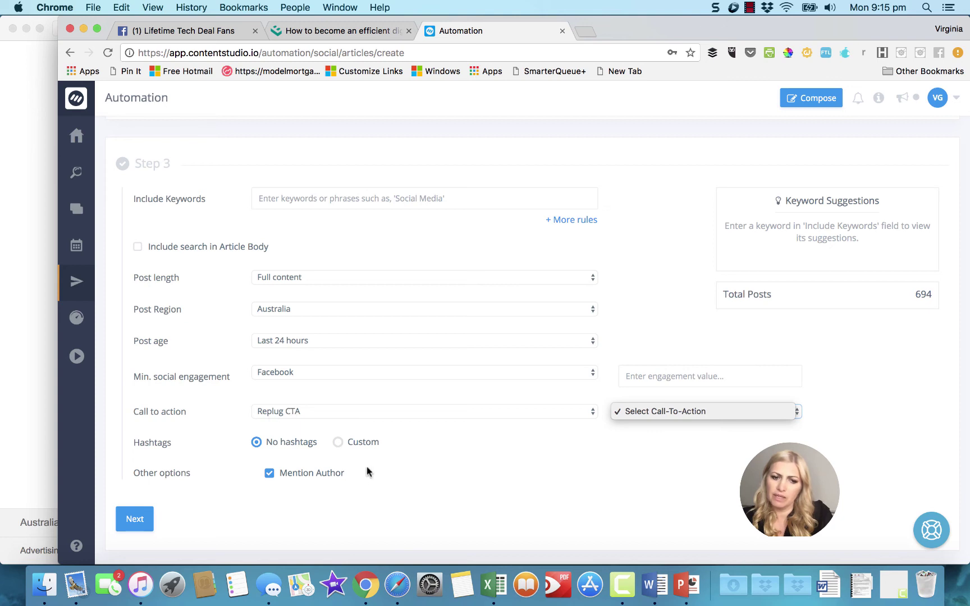
left_click(339, 444)
left_click(340, 443)
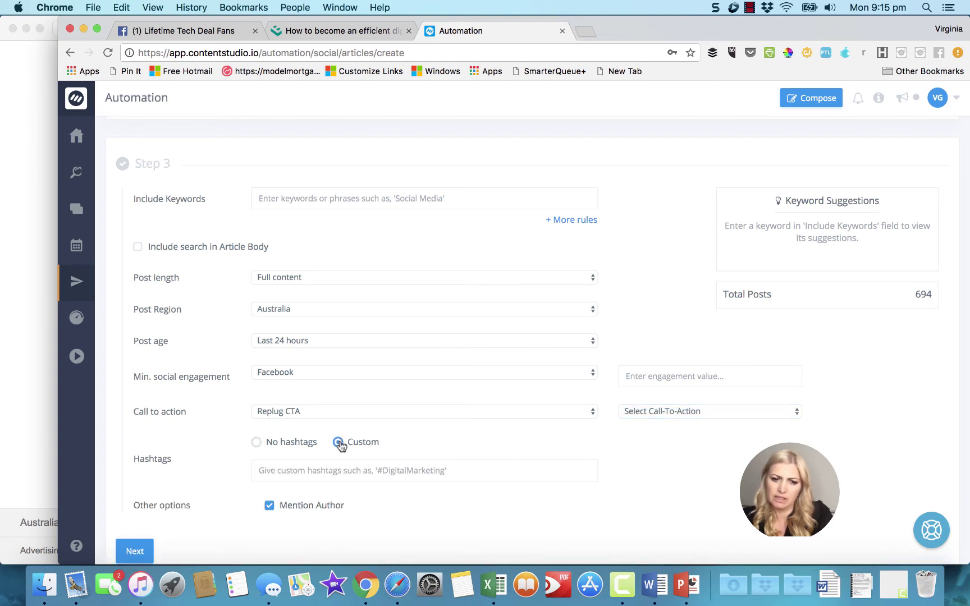
Step: Attempt the next campaign step and dismiss the missing-keywords error
scroll(396, 464, "down", 2)
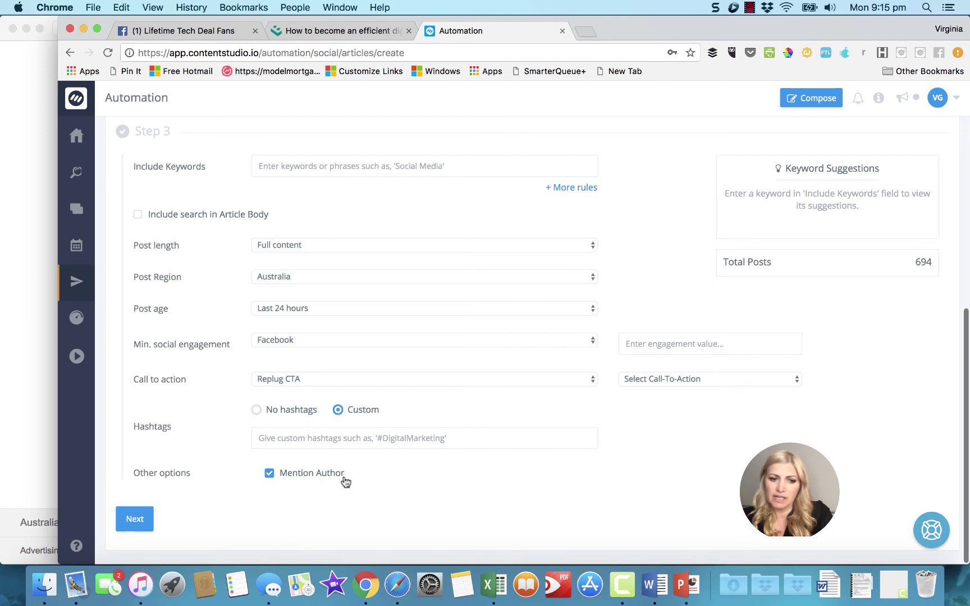
left_click(145, 520)
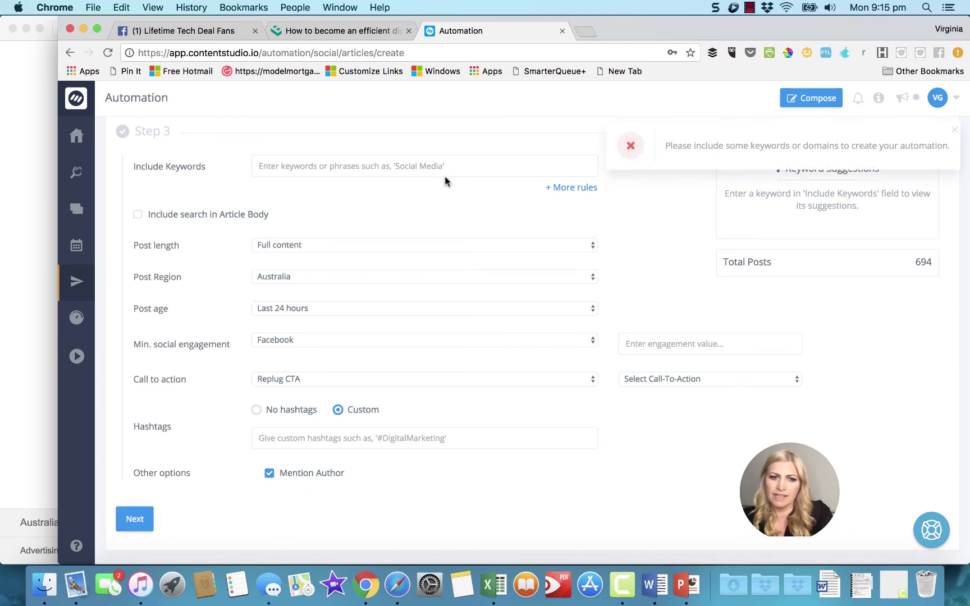
left_click(626, 146)
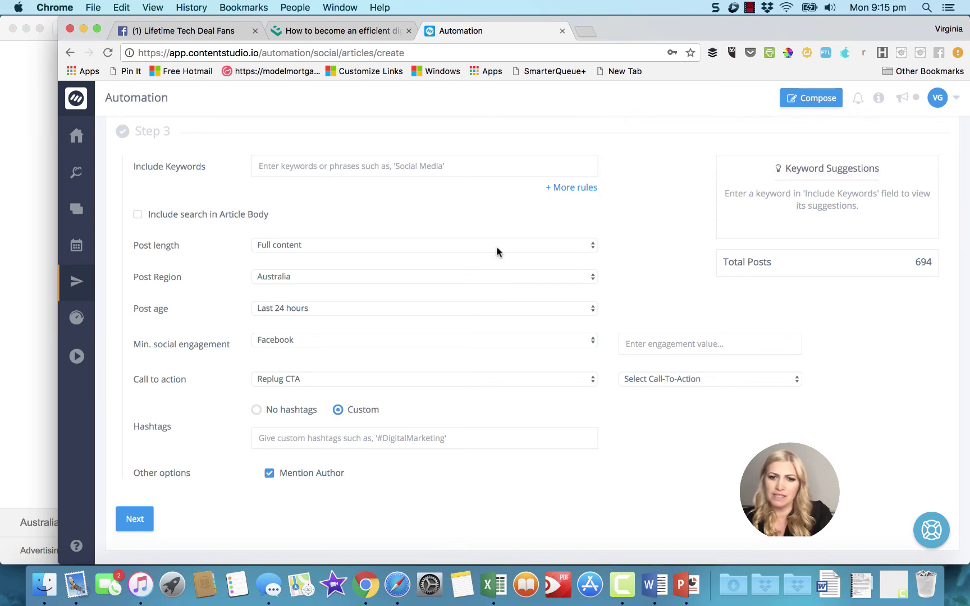
scroll(496, 252, "up", 10)
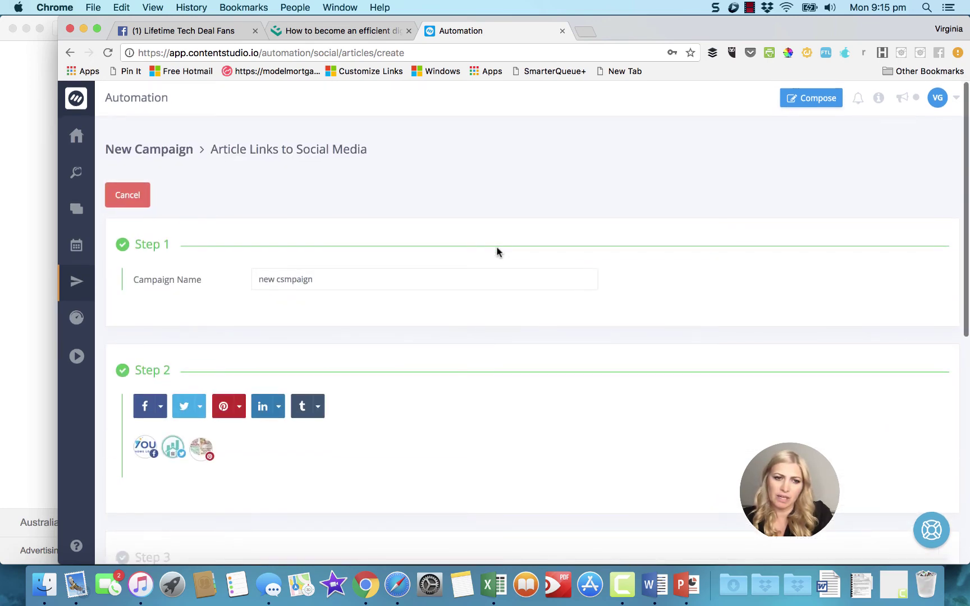
scroll(496, 252, "down", 7)
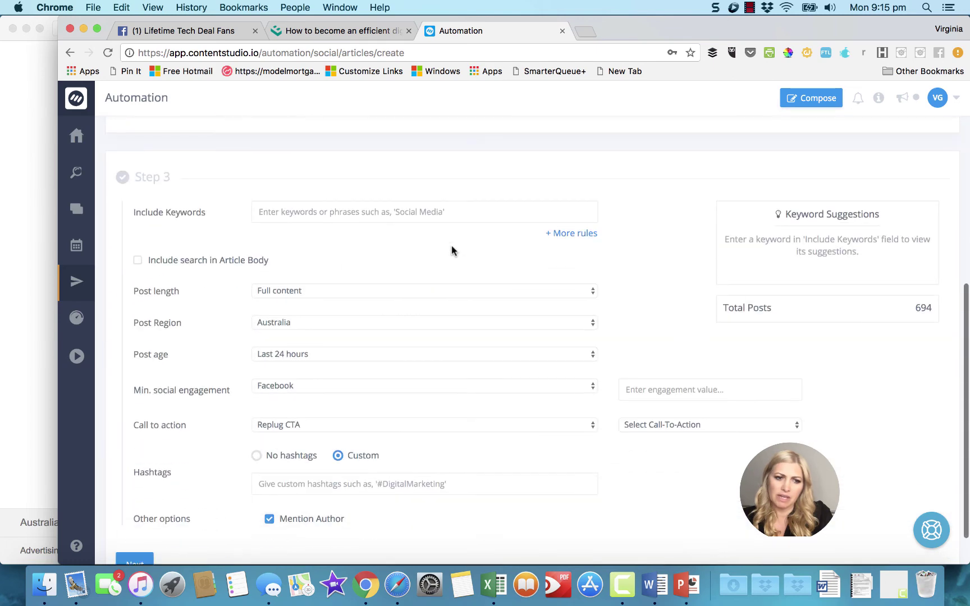
left_click(78, 284)
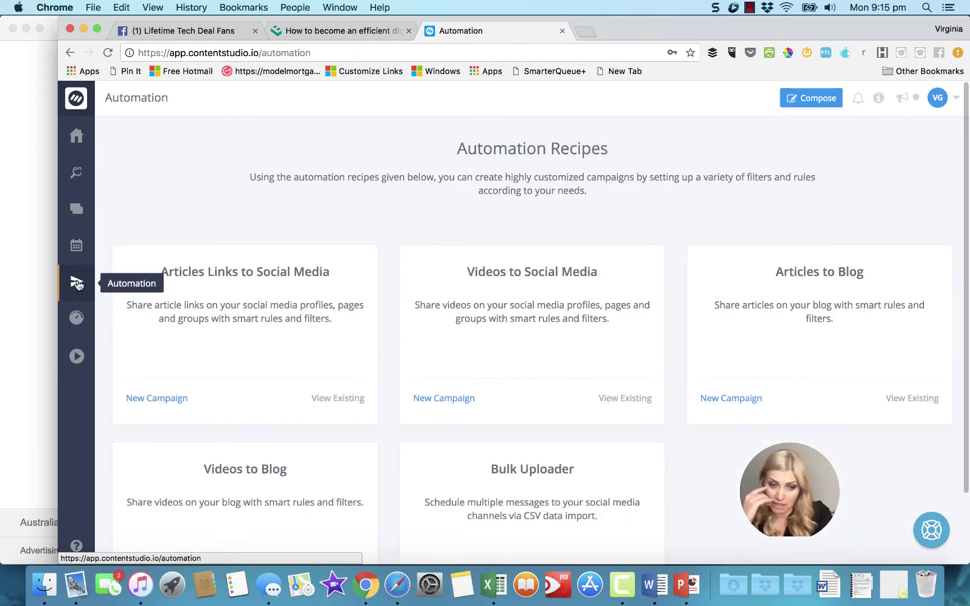
scroll(547, 299, "down", 2)
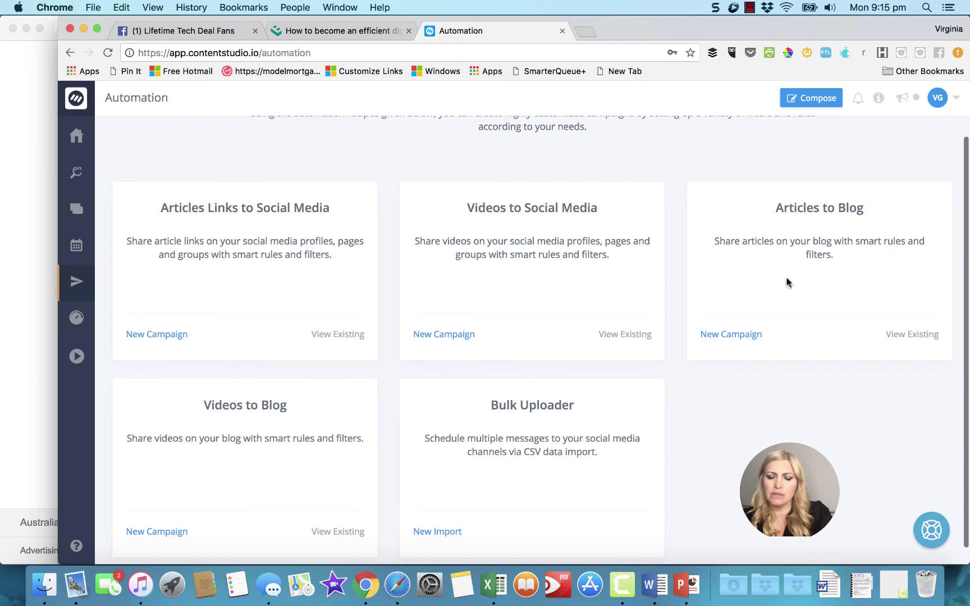
scroll(453, 377, "down", 1)
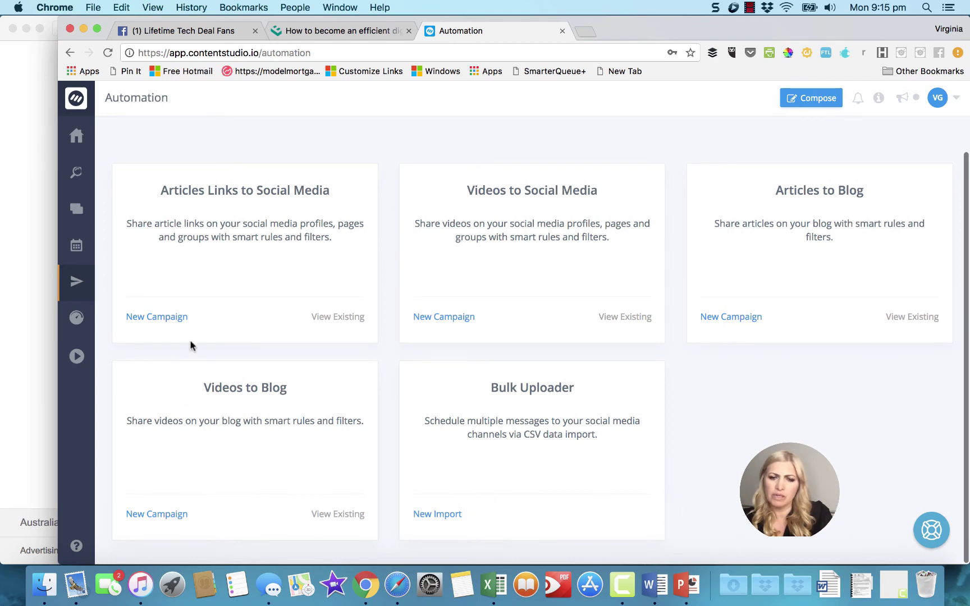
Step: Check Facebook Pages insights, then return to the Websites domain table and scroll it
left_click(77, 318)
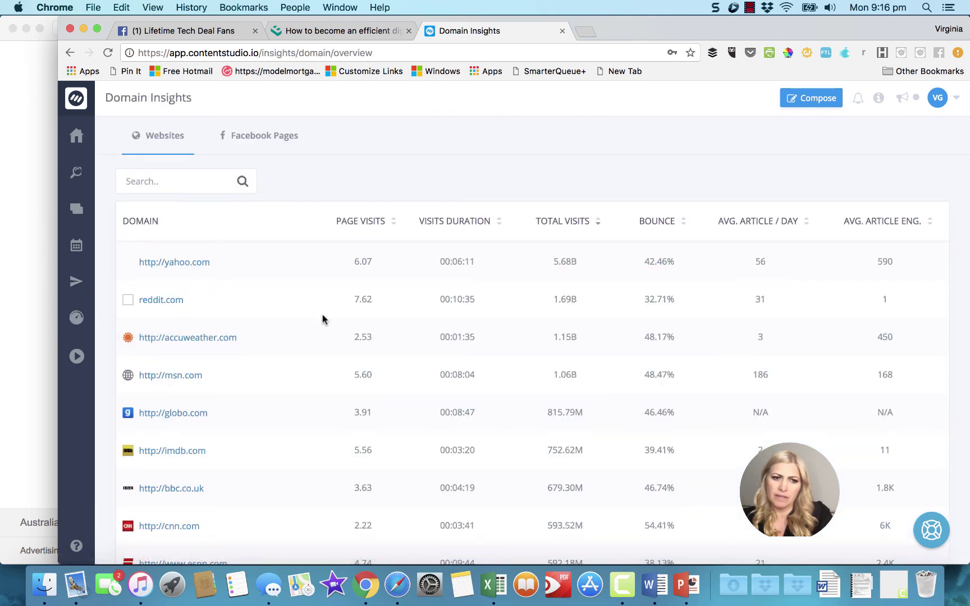
left_click(274, 139)
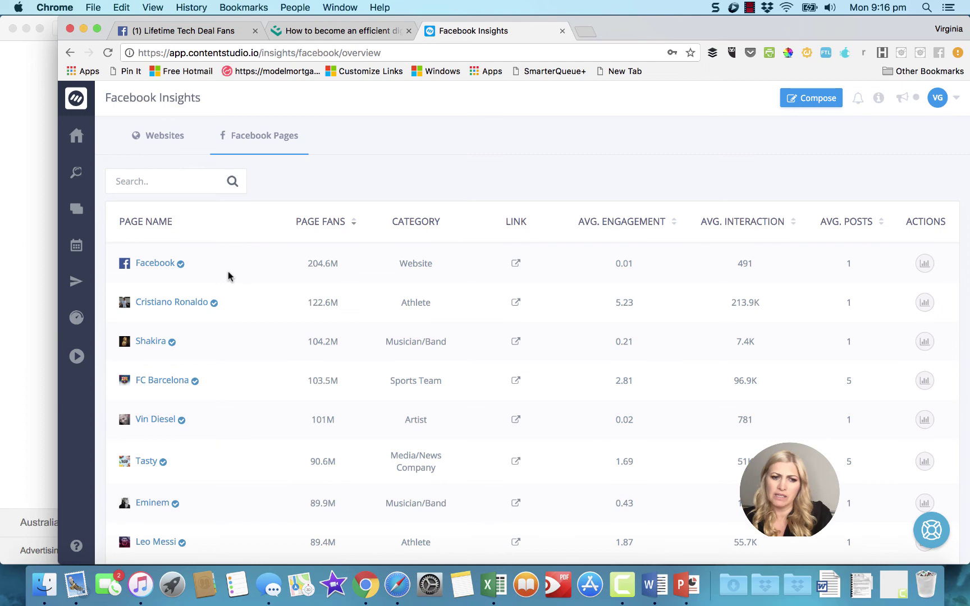
left_click(153, 142)
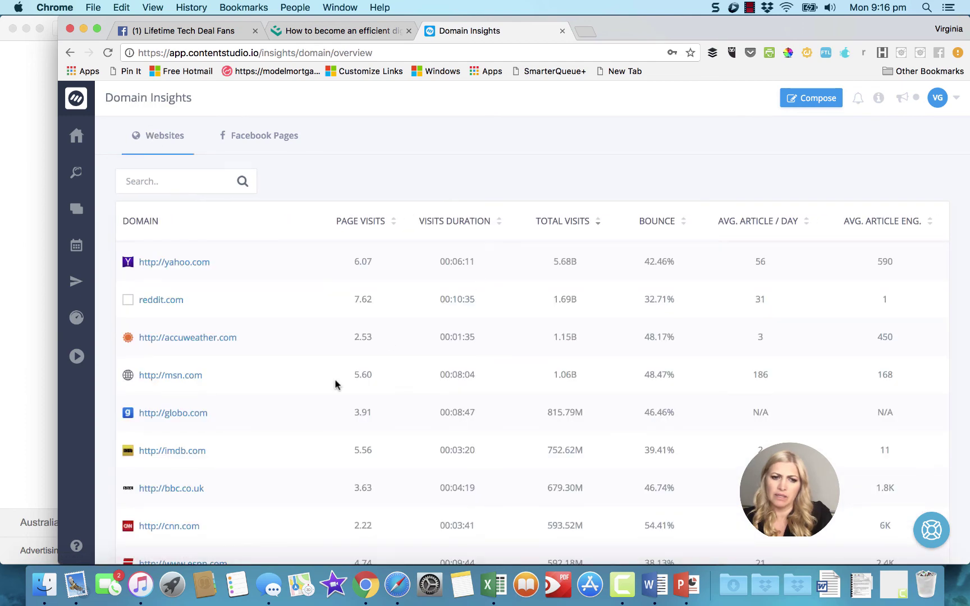
scroll(337, 388, "down", 5)
scroll(336, 384, "down", 5)
scroll(335, 385, "down", 3)
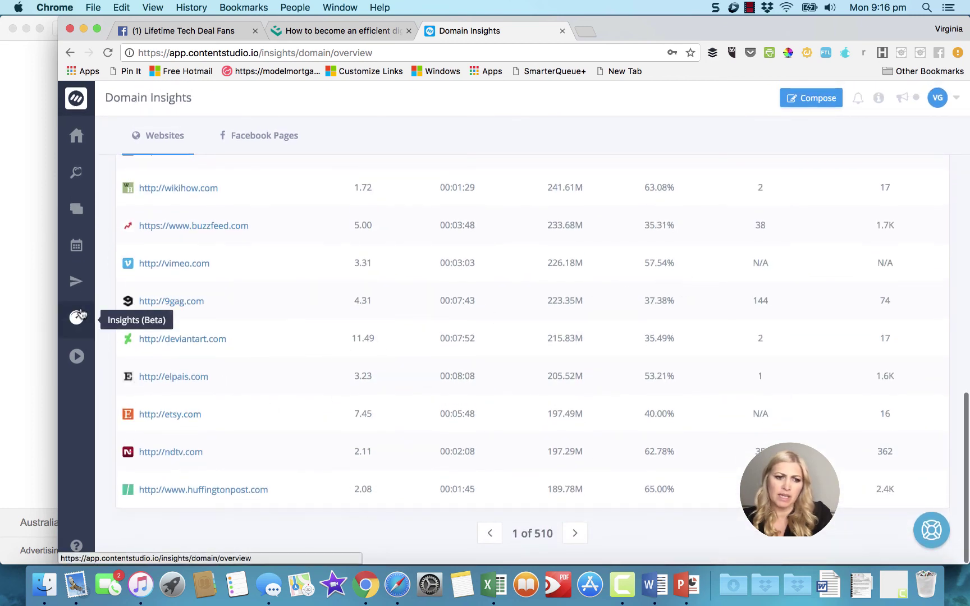
Step: Browse the five Training Videos tutorials, then reset the guided tour from the sidebar
left_click(80, 358)
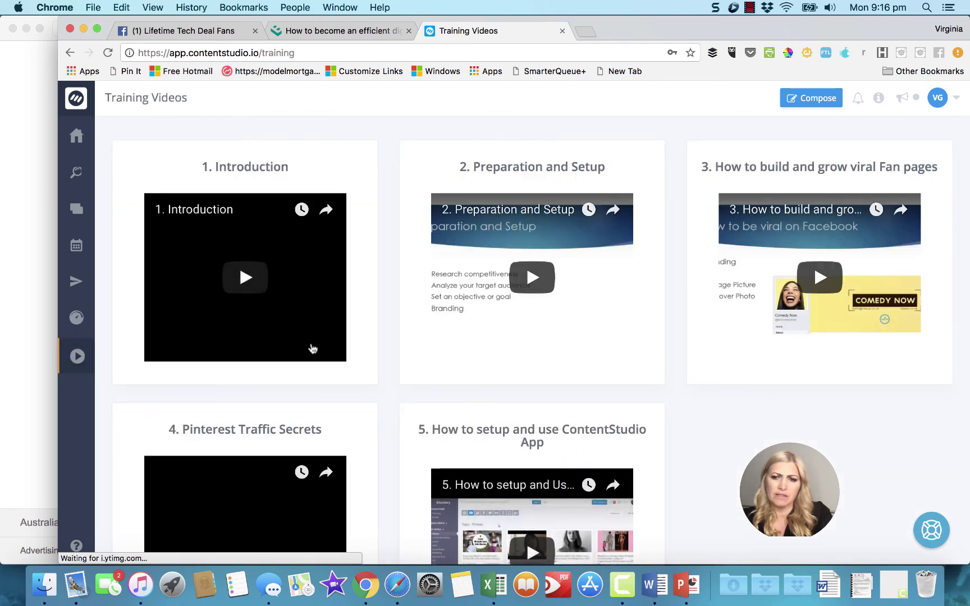
scroll(311, 350, "down", 2)
scroll(312, 349, "down", 2)
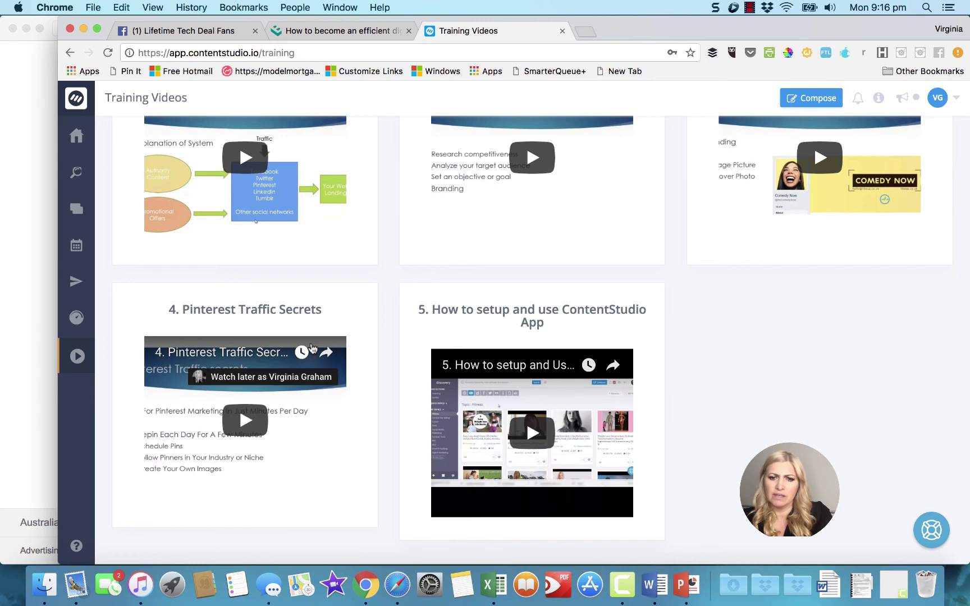
scroll(225, 355, "up", 1)
scroll(78, 483, "down", 1)
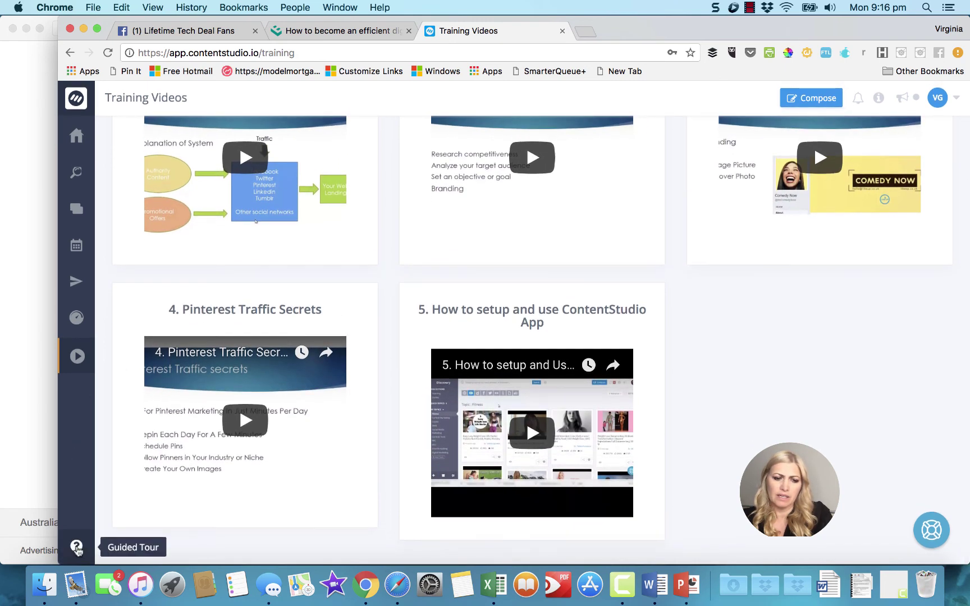
left_click(77, 549)
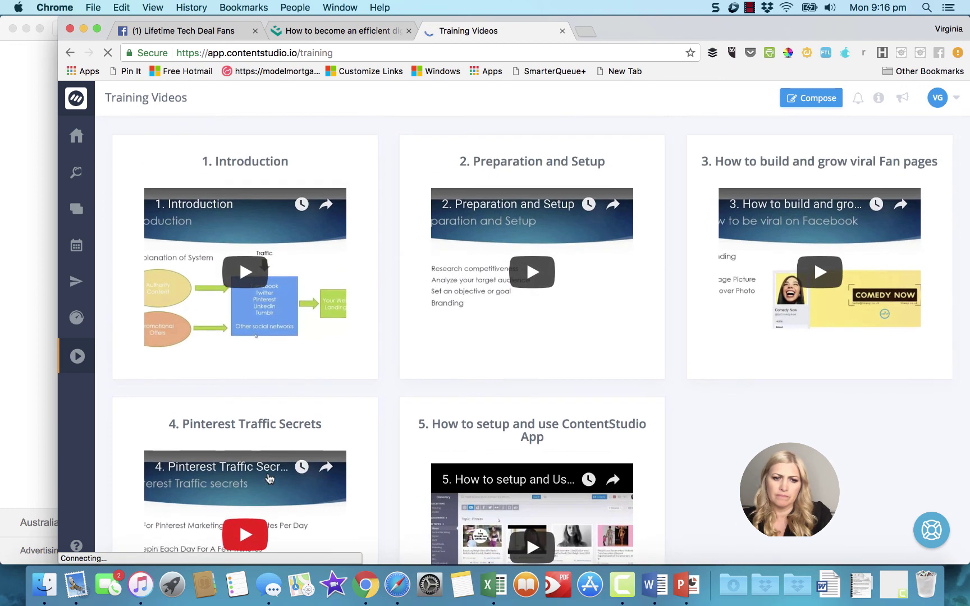
scroll(270, 479, "up", 3)
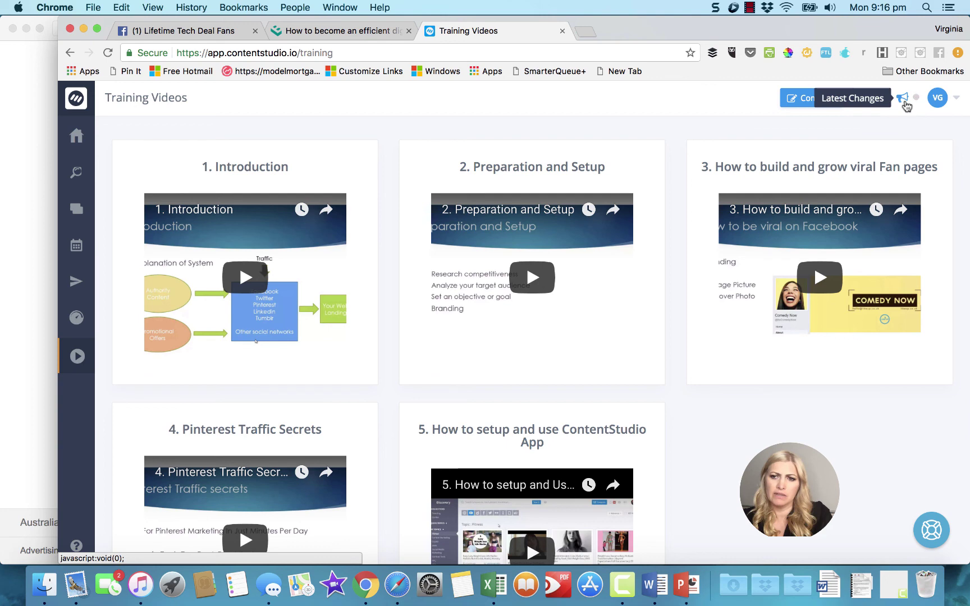
Step: Step through the dashboard tour's main navigation, secondary options and account settings tips
left_click(77, 137)
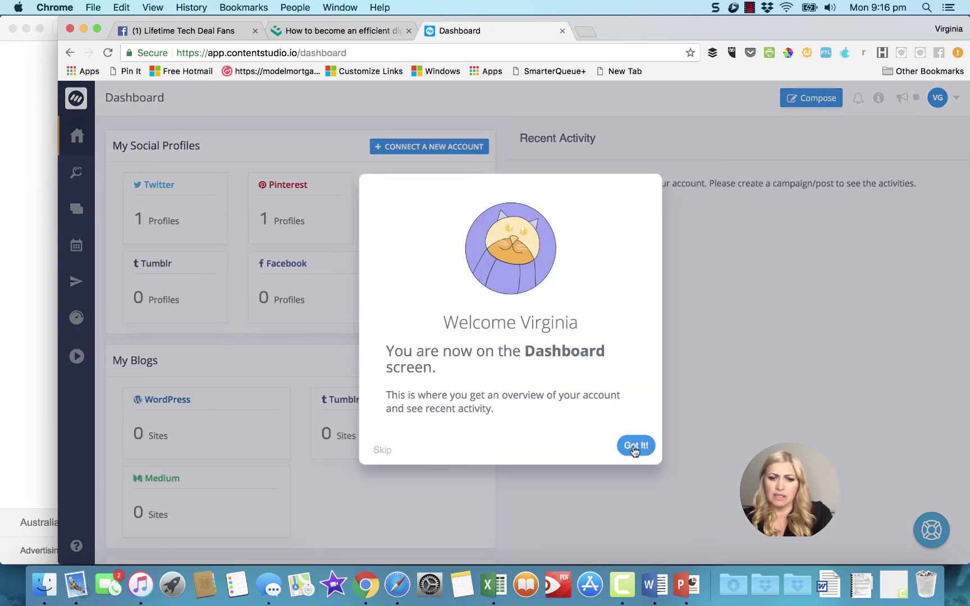
left_click(634, 447)
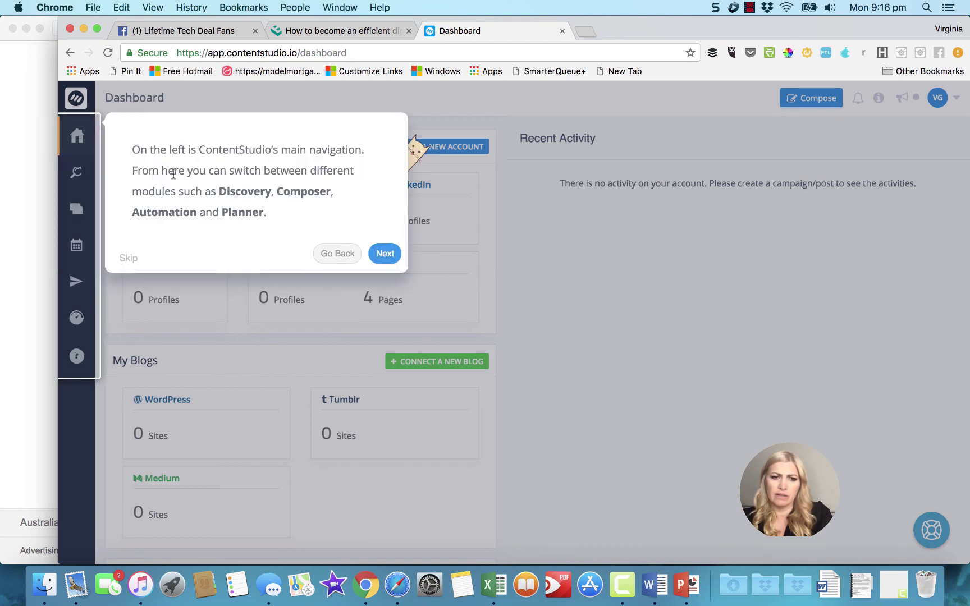
left_click(386, 255)
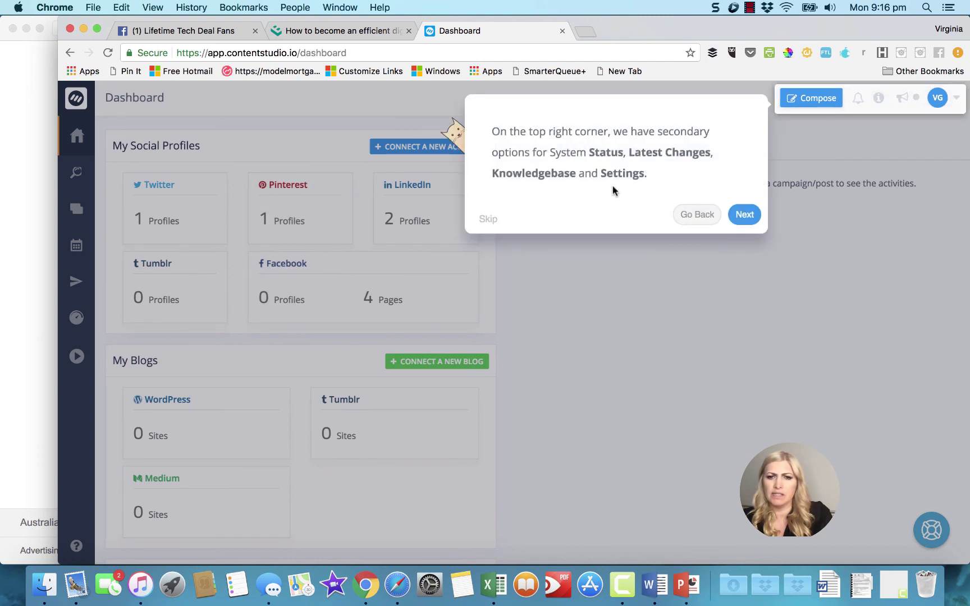
left_click(745, 215)
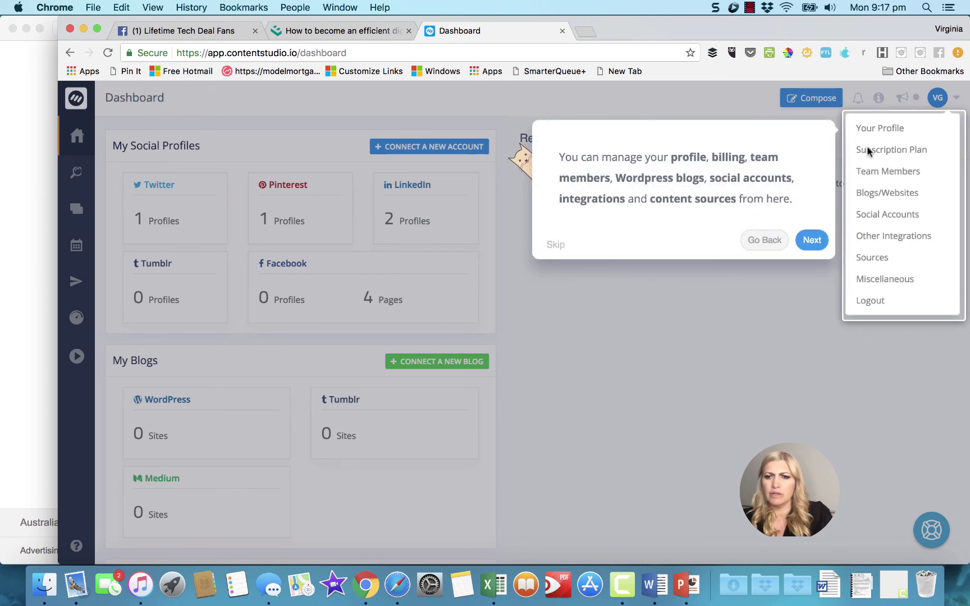
left_click(823, 239)
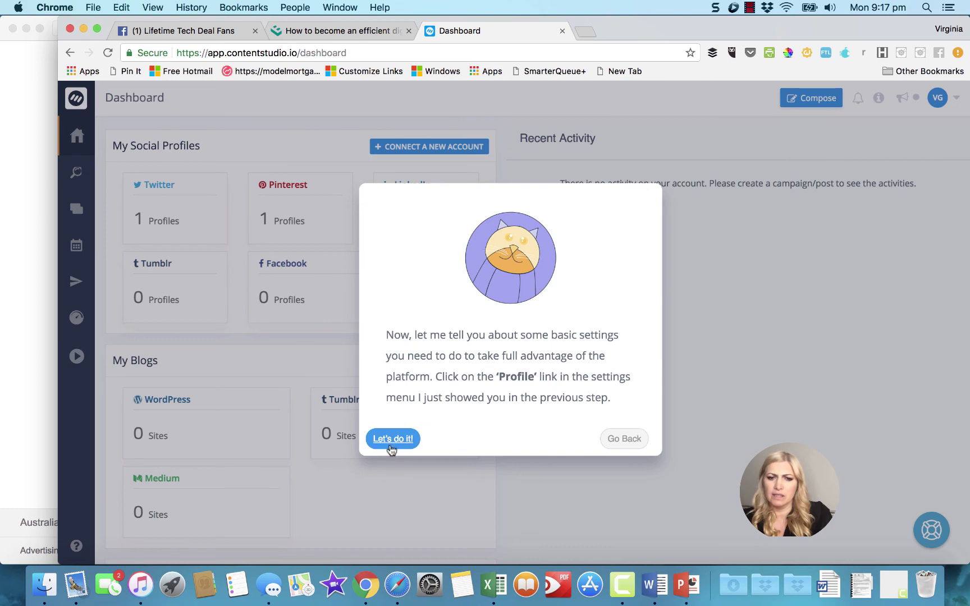
left_click(392, 440)
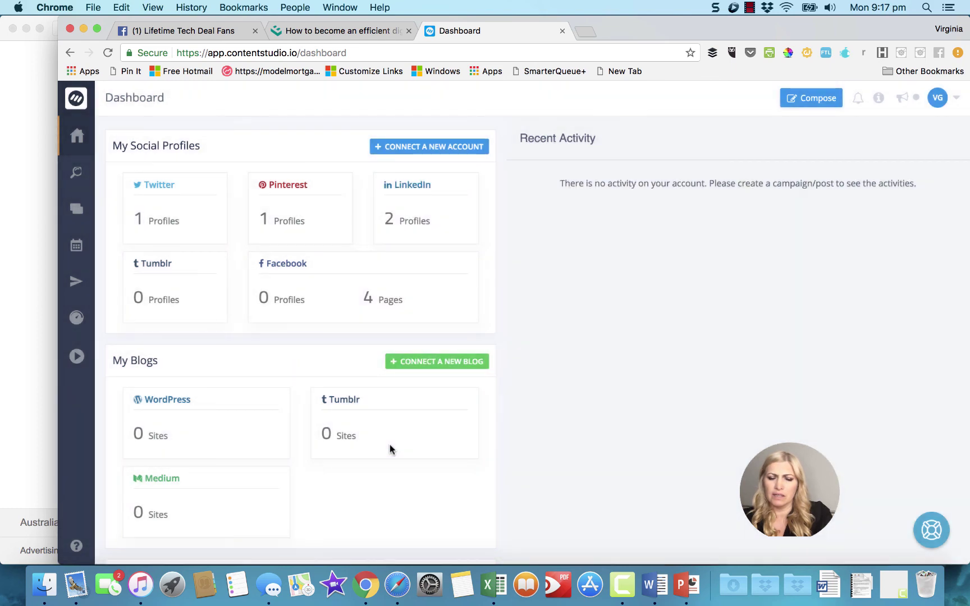
scroll(415, 416, "down", 3)
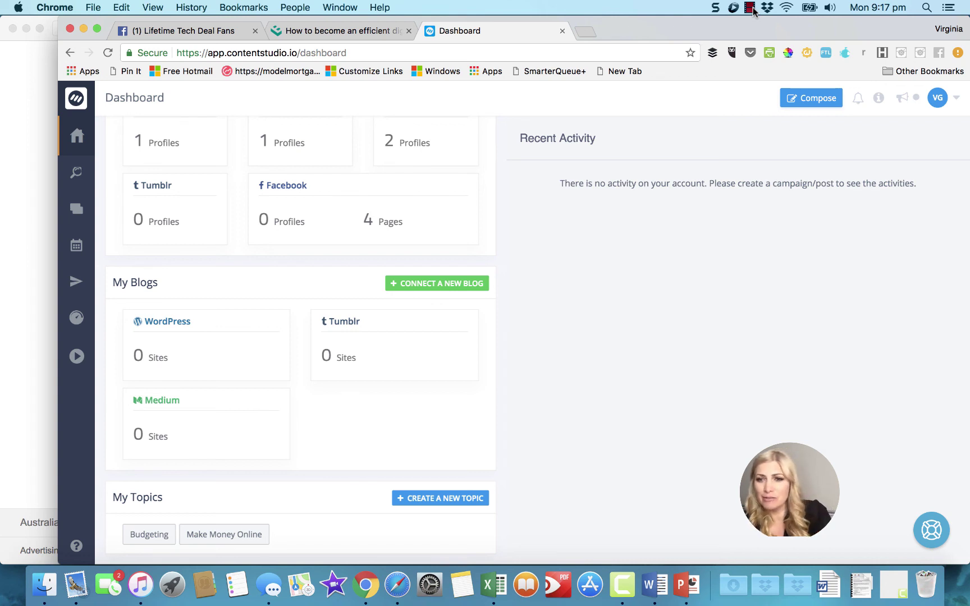
left_click(750, 8)
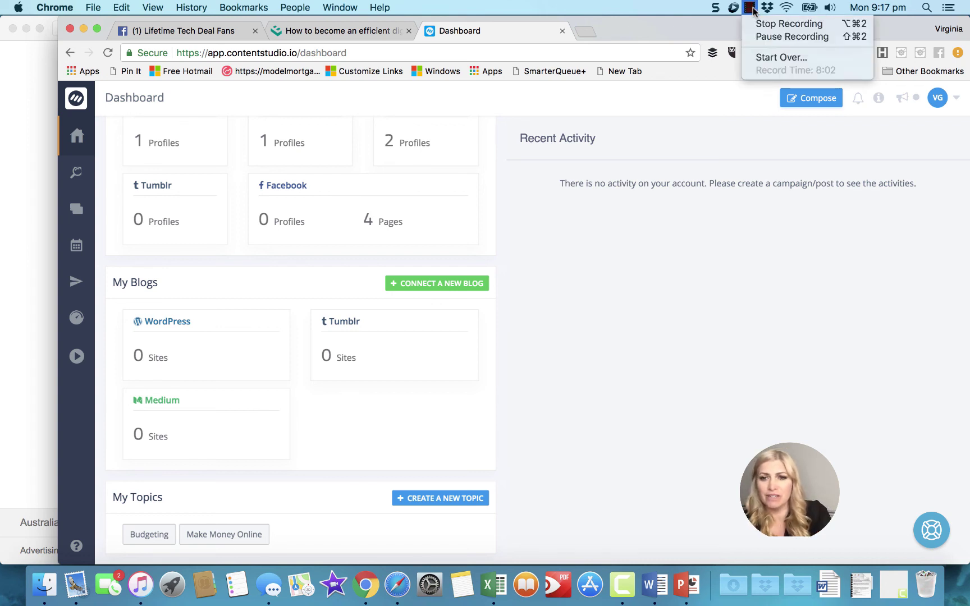